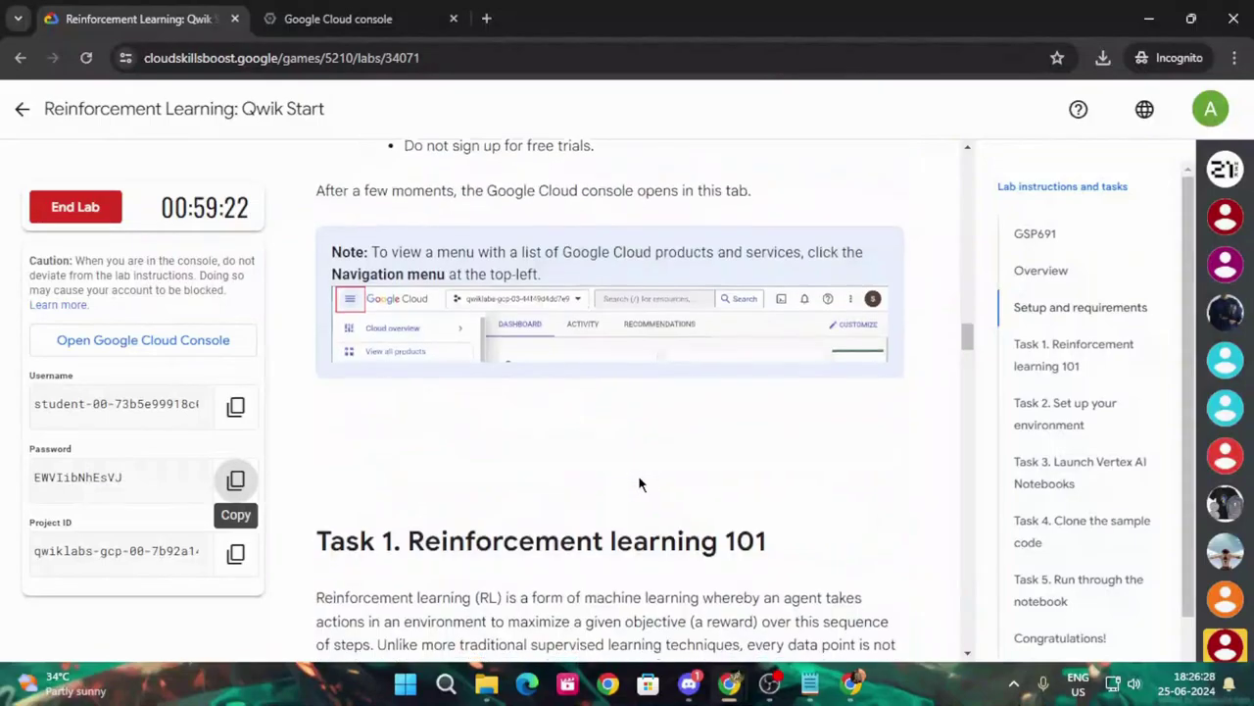
# Step: Read the lab instructions through Task 2 to find how the environment is set up in the Google Cloud console
pyautogui.scroll(10, 647, 476)
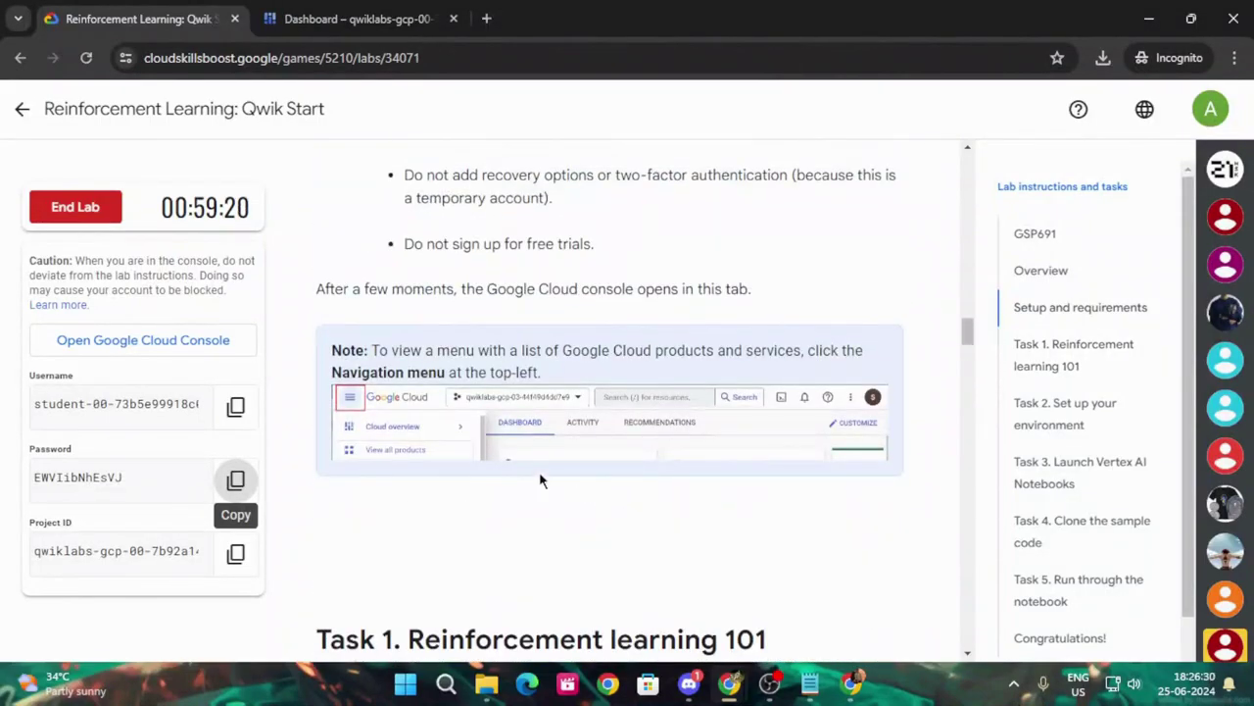
pyautogui.click(353, 19)
pyautogui.moveTo(178, 140)
pyautogui.click(137, 19)
pyautogui.scroll(-12, 735, 569)
pyautogui.scroll(-3, 747, 583)
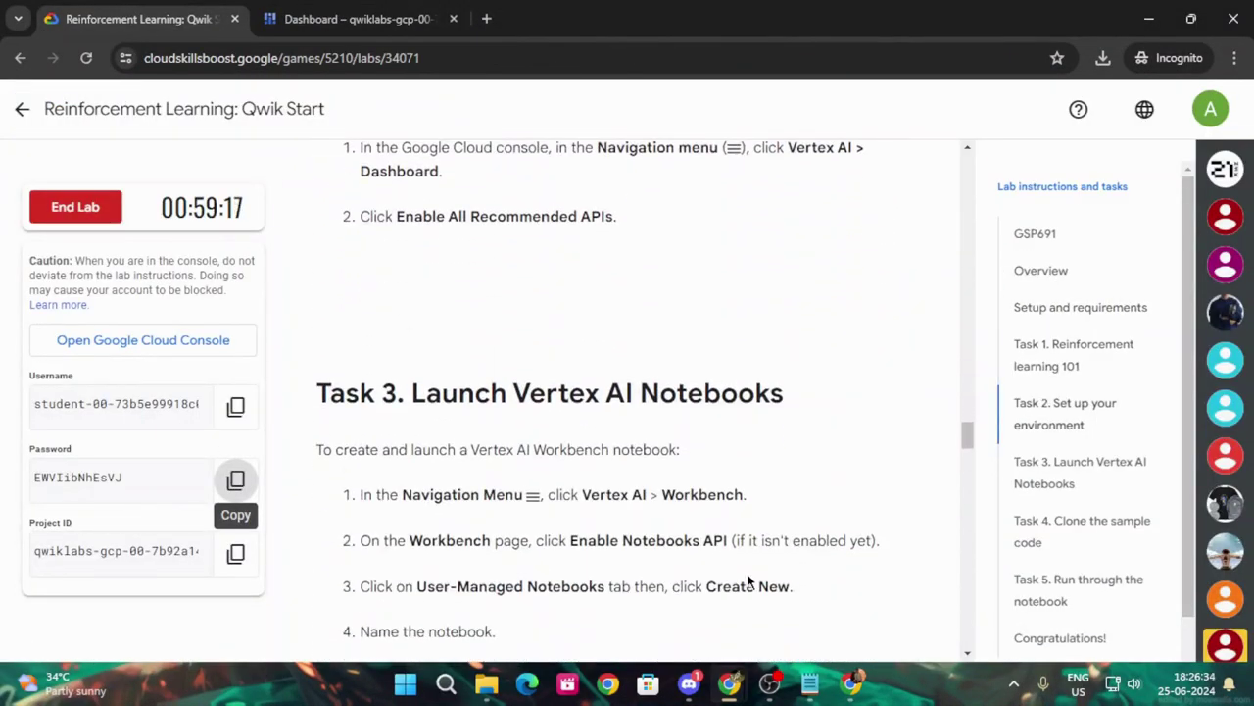
pyautogui.scroll(2, 746, 579)
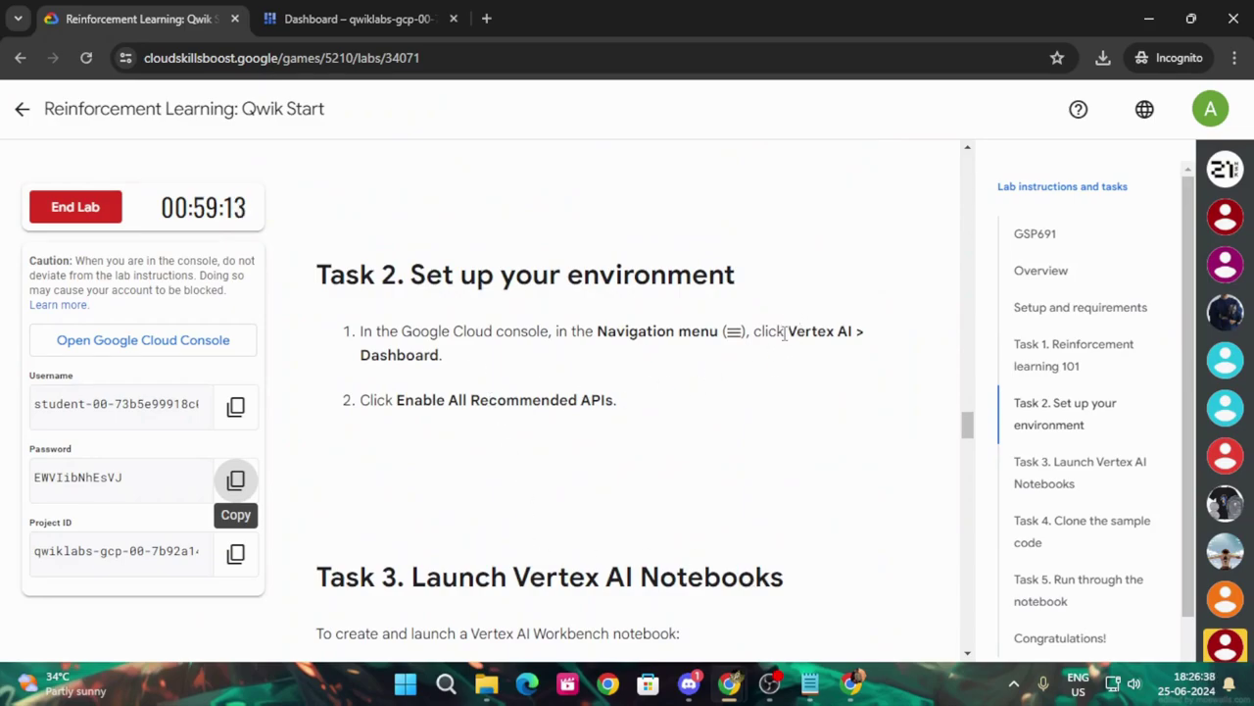
pyautogui.moveTo(790, 331); pyautogui.dragTo(854, 331)
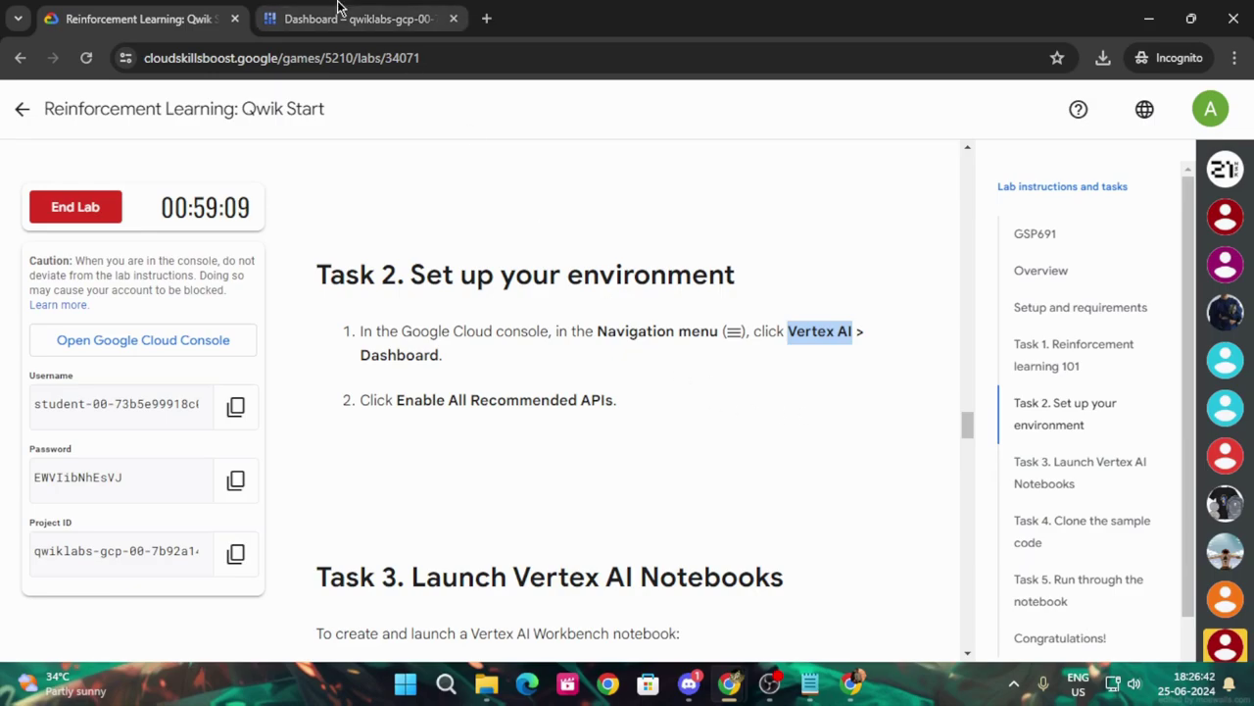
# Step: Switch to the Google Cloud console, search for "Vertex AI" and open the Vertex AI product page
pyautogui.click(339, 16)
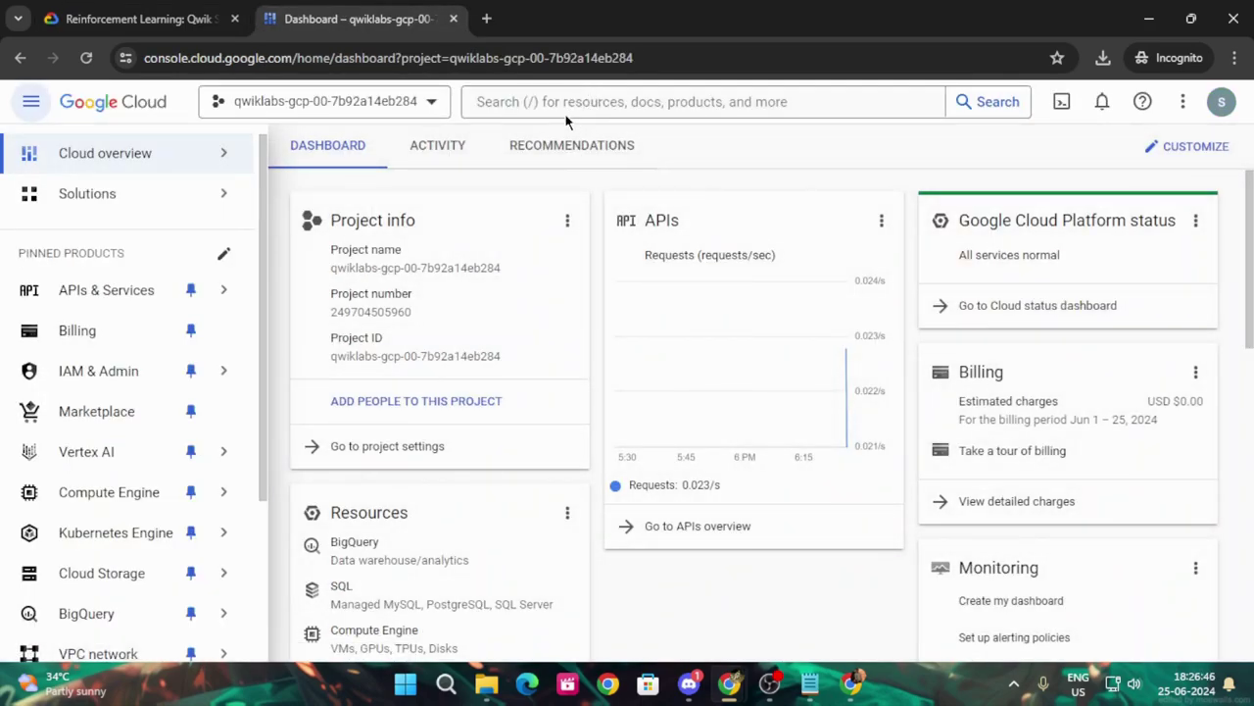
pyautogui.click(563, 101)
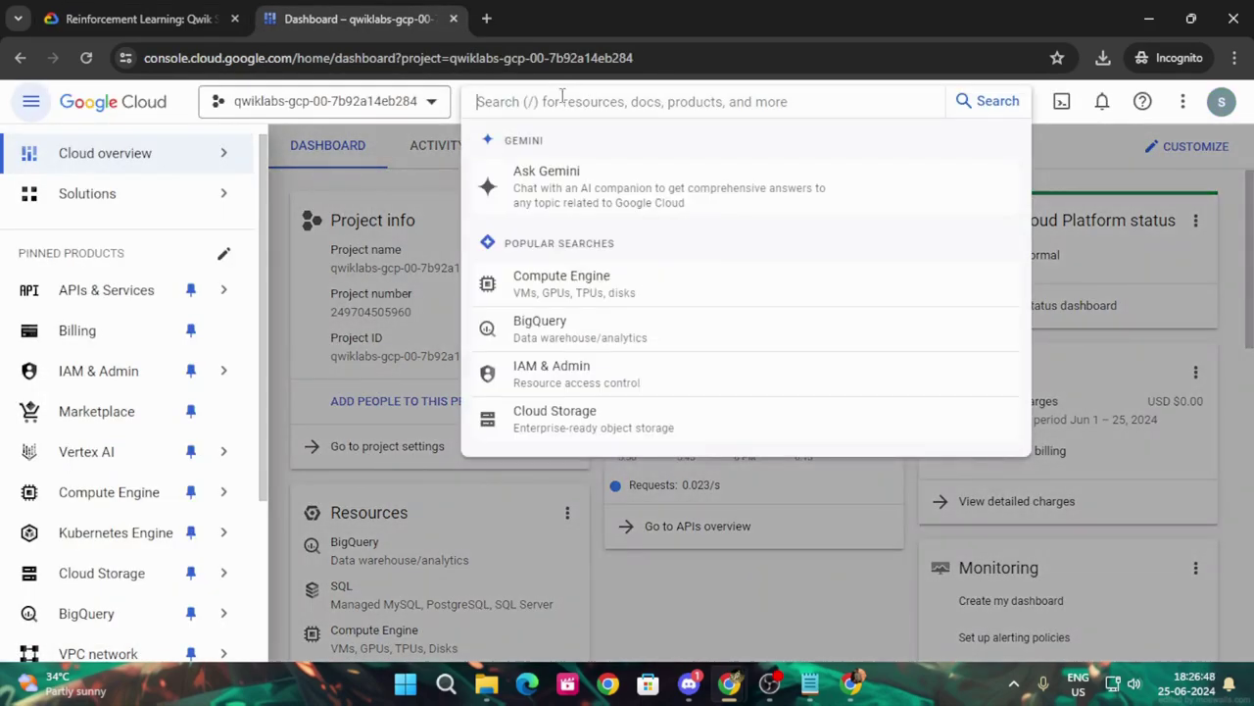
pyautogui.write('Vertex AI')
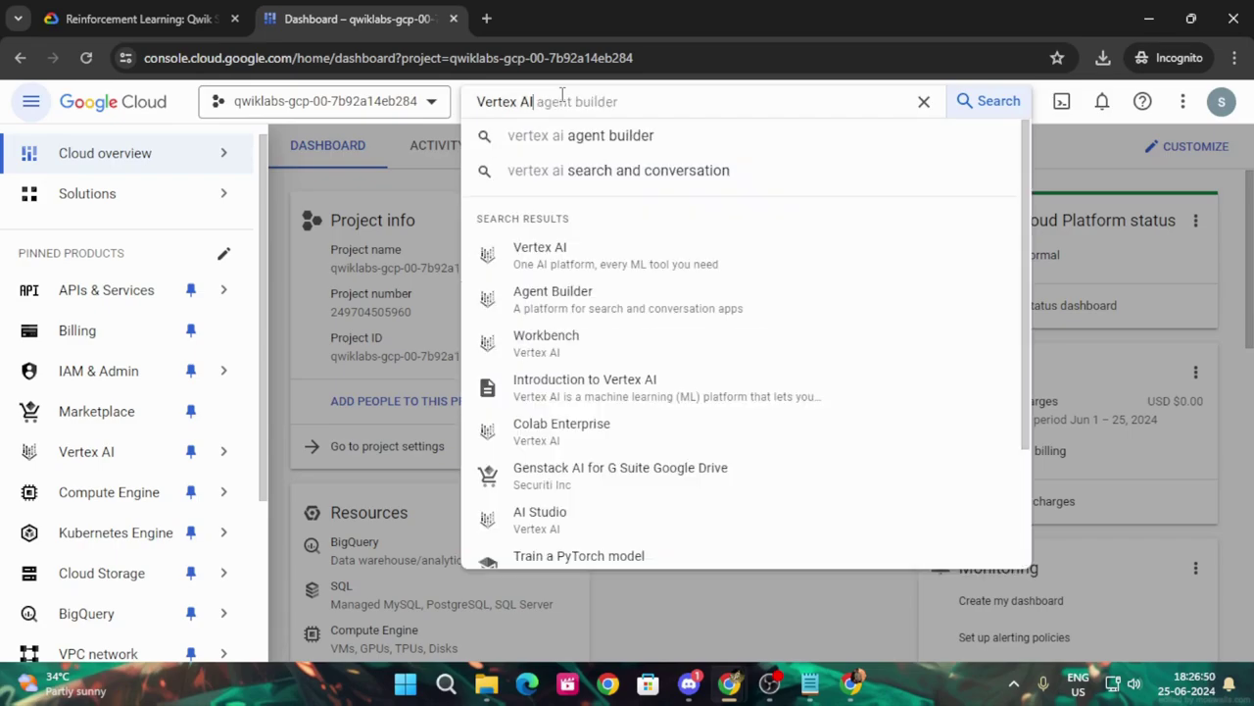
pyautogui.press('Return')
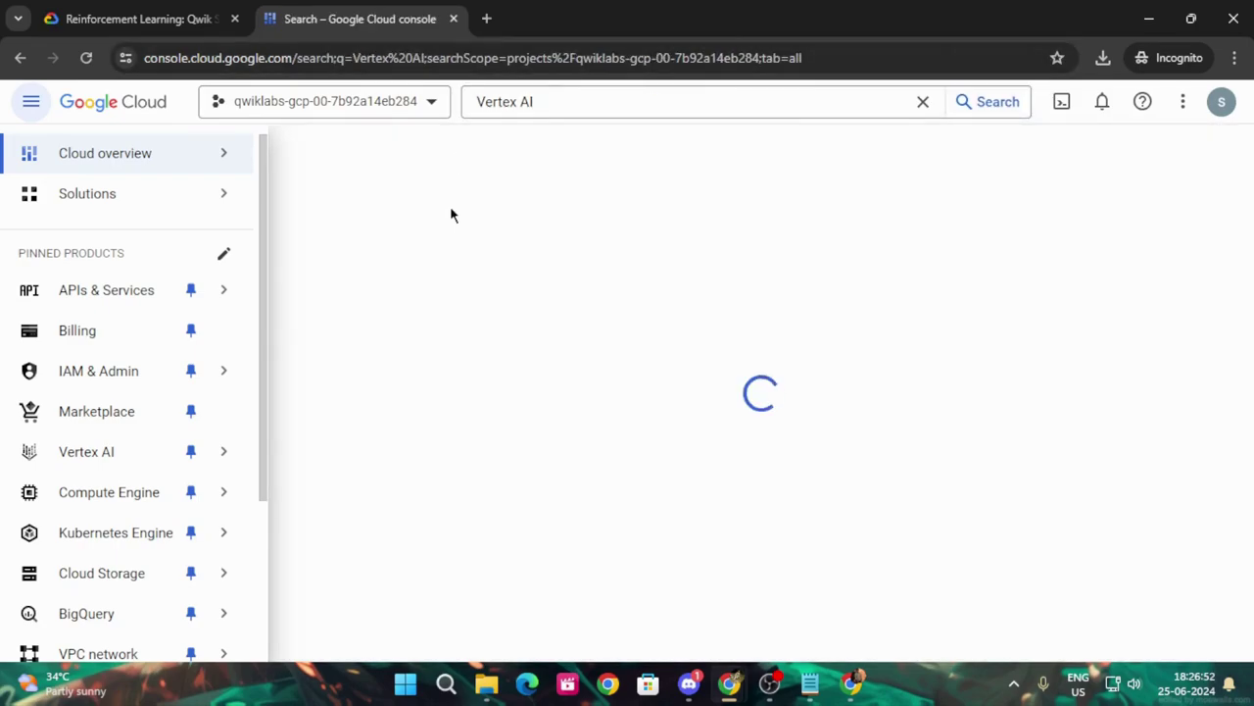
pyautogui.click(325, 260)
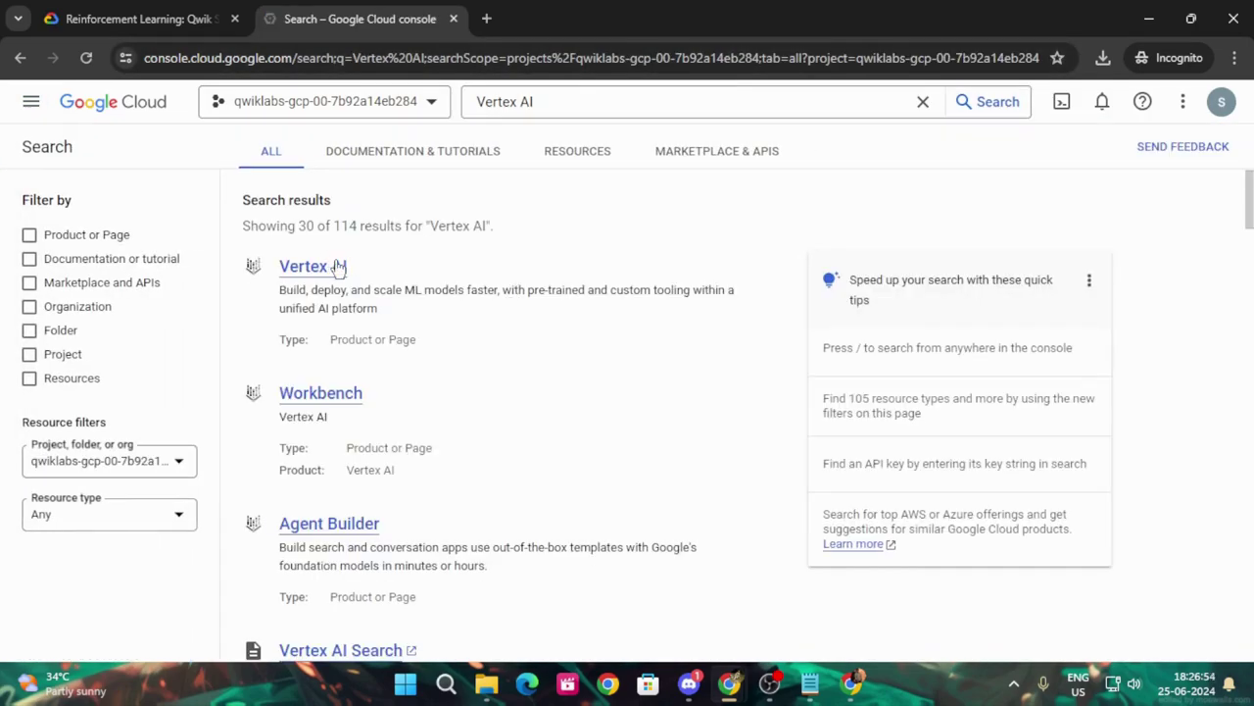
# Step: Dismiss the Learn tutorial pane and enable all recommended APIs from the Vertex AI dashboard, as Task 2 instructs
pyautogui.click(129, 10)
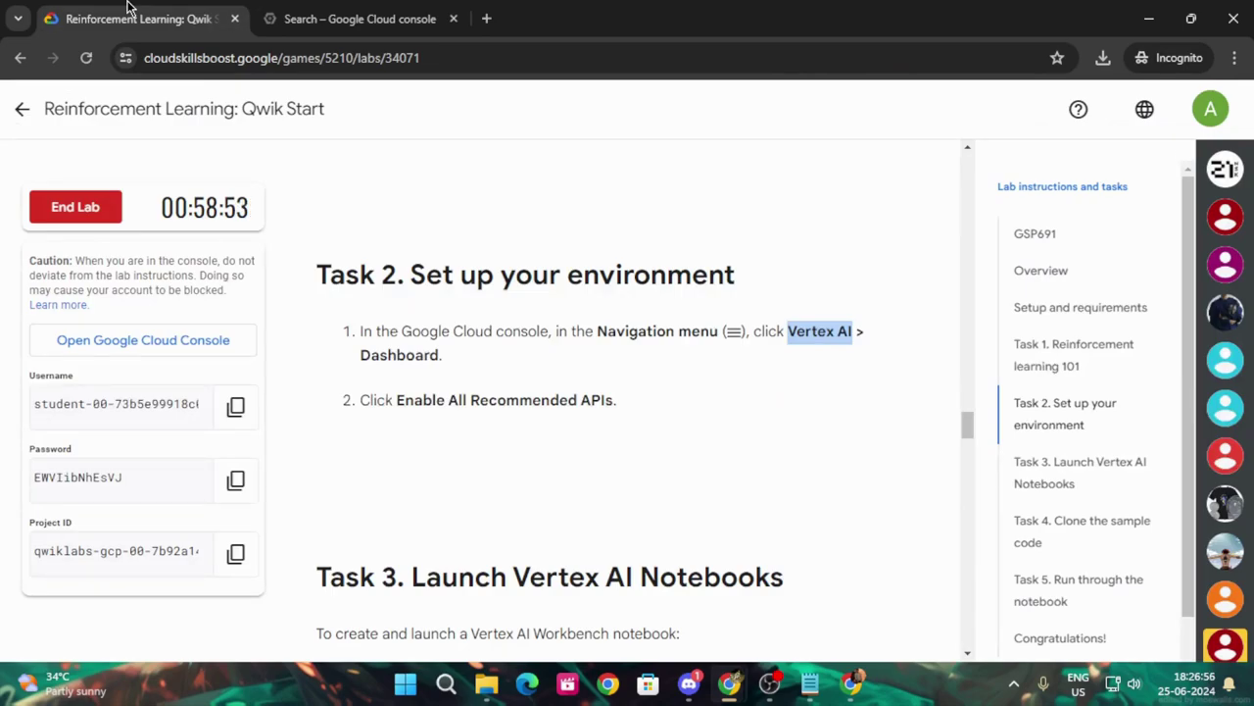
pyautogui.click(342, 12)
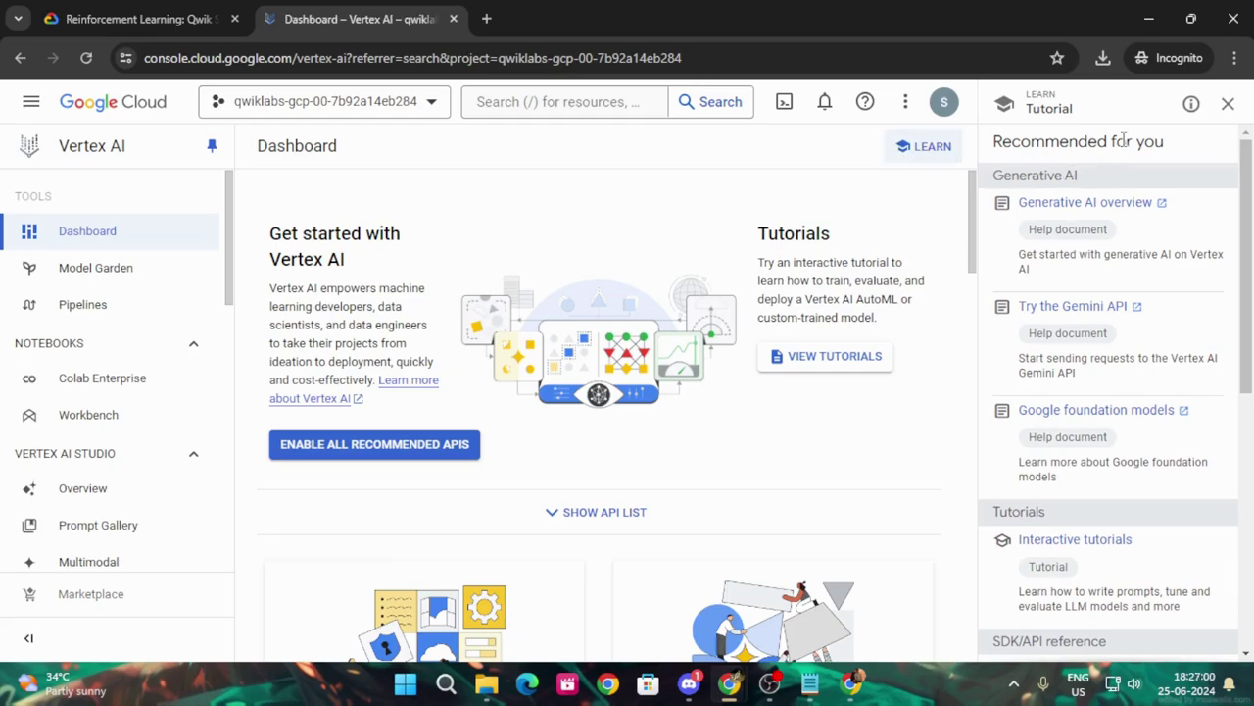
pyautogui.click(1227, 102)
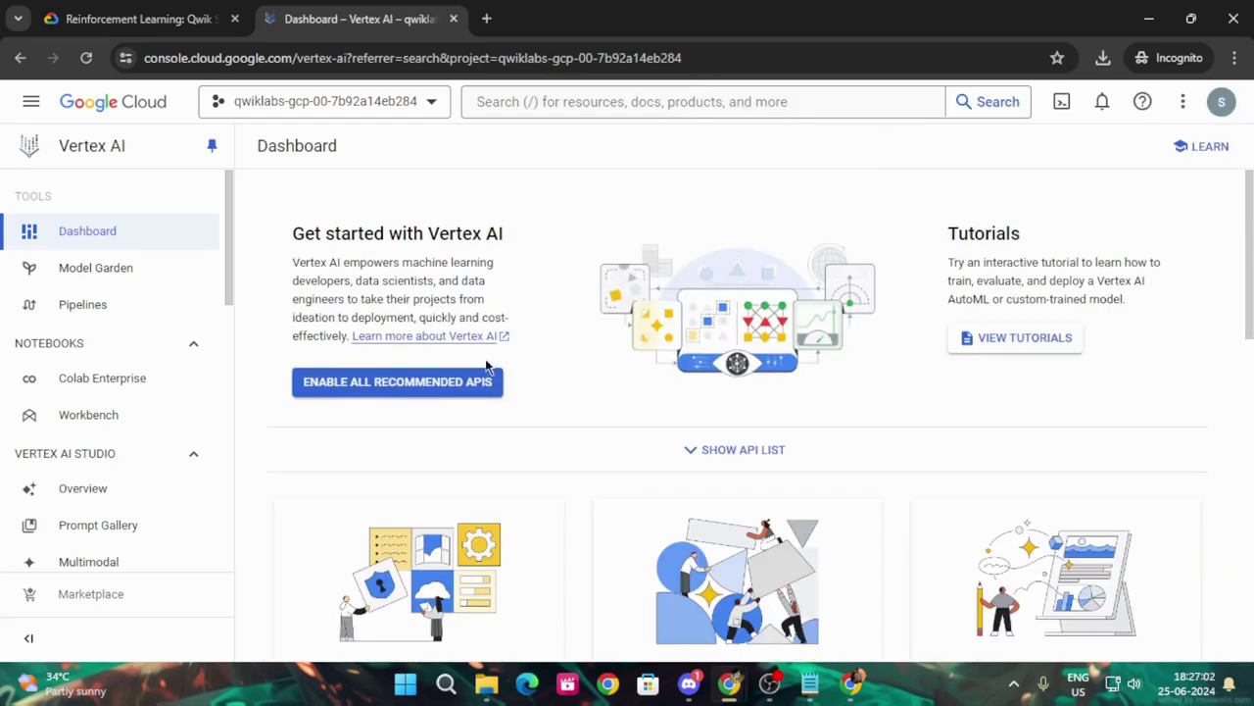
pyautogui.click(149, 8)
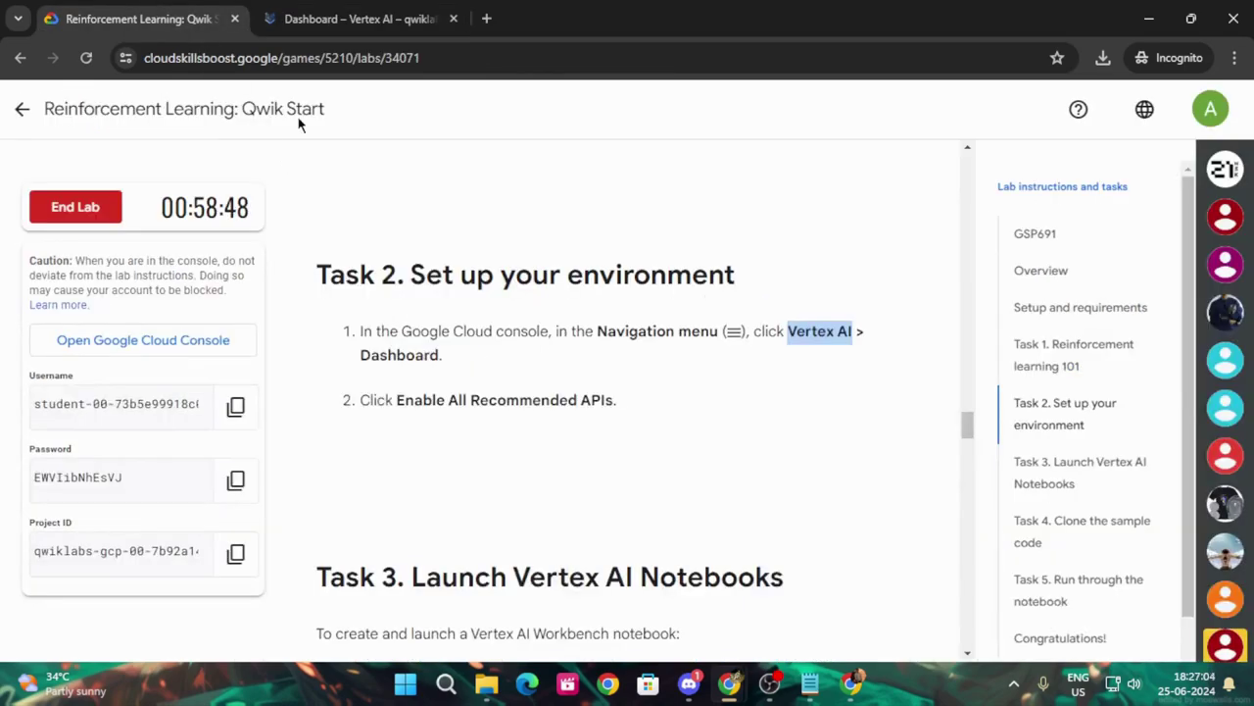
pyautogui.click(333, 18)
pyautogui.click(360, 389)
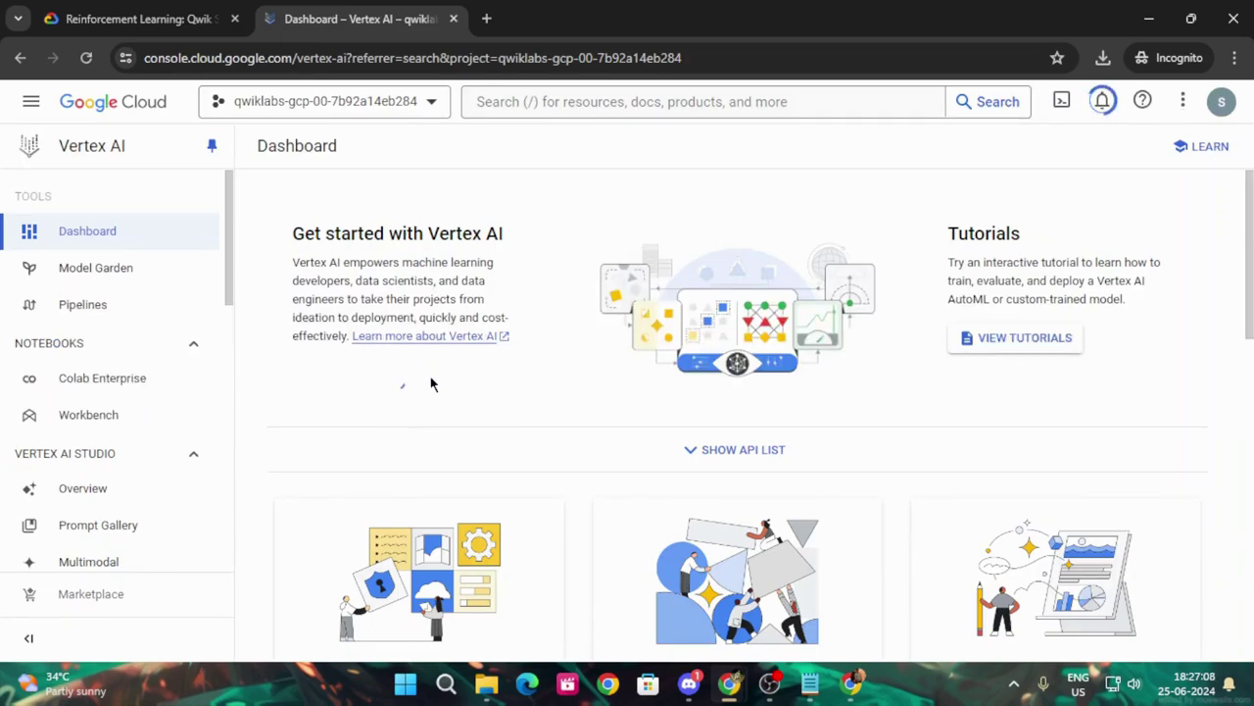
# Step: Consult the Task 3 instructions and open the Vertex AI Workbench page in the console
pyautogui.click(147, 18)
pyautogui.scroll(-4, 351, 165)
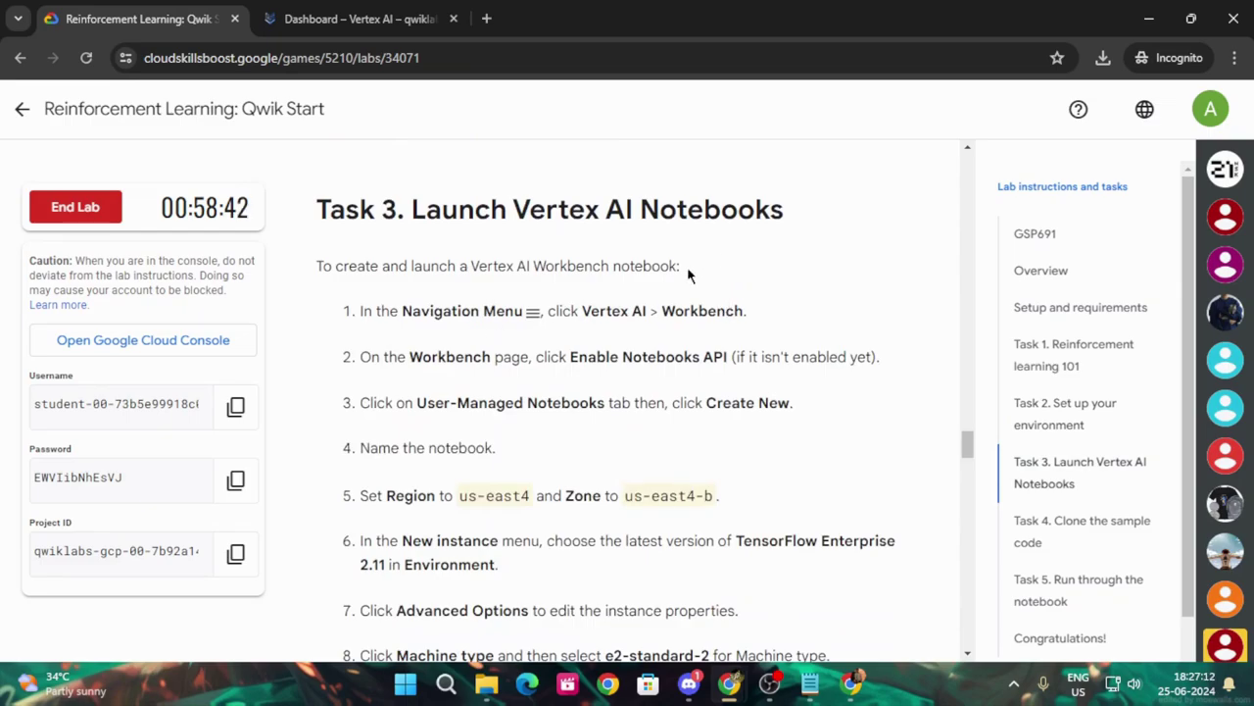
pyautogui.click(383, 5)
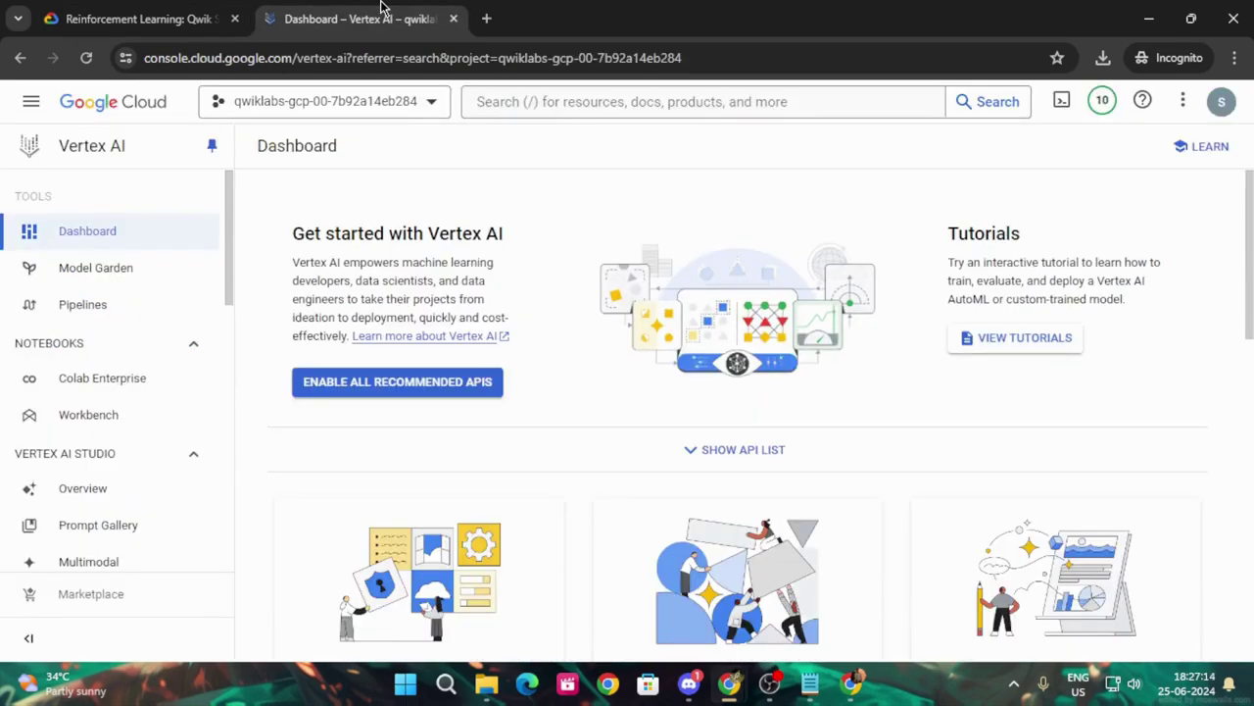
pyautogui.scroll(-2, 152, 351)
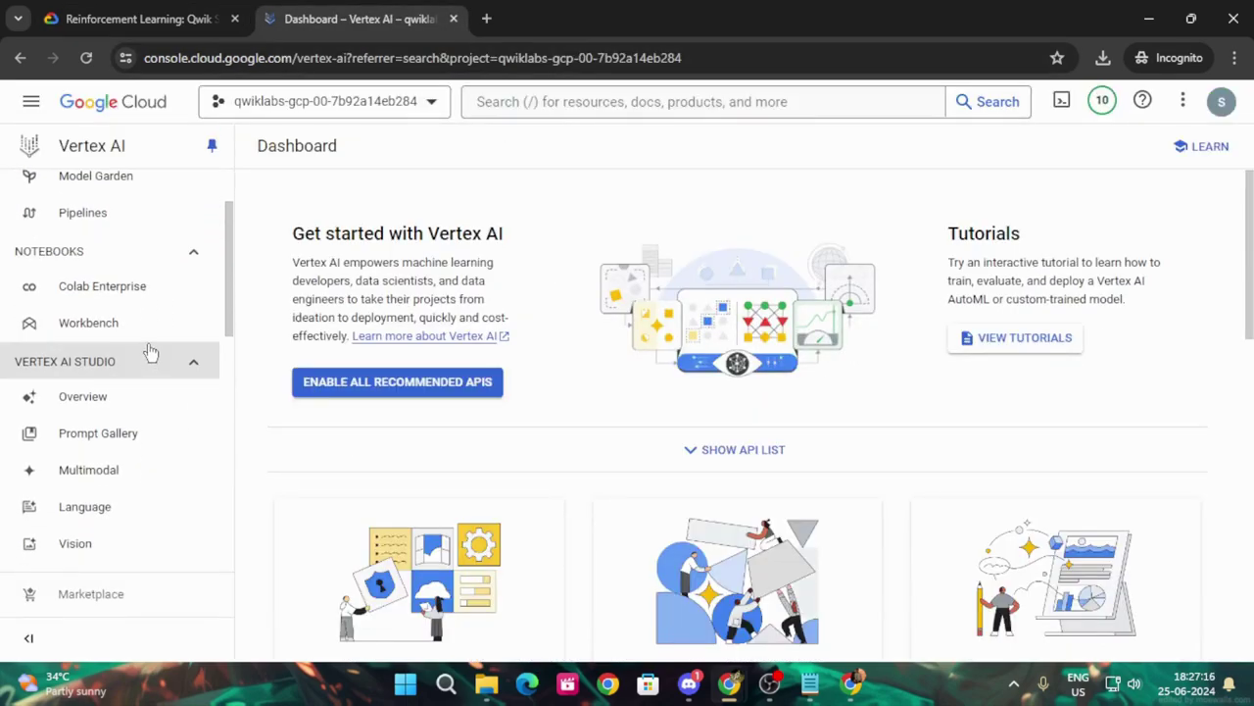
pyautogui.click(67, 331)
pyautogui.click(91, 10)
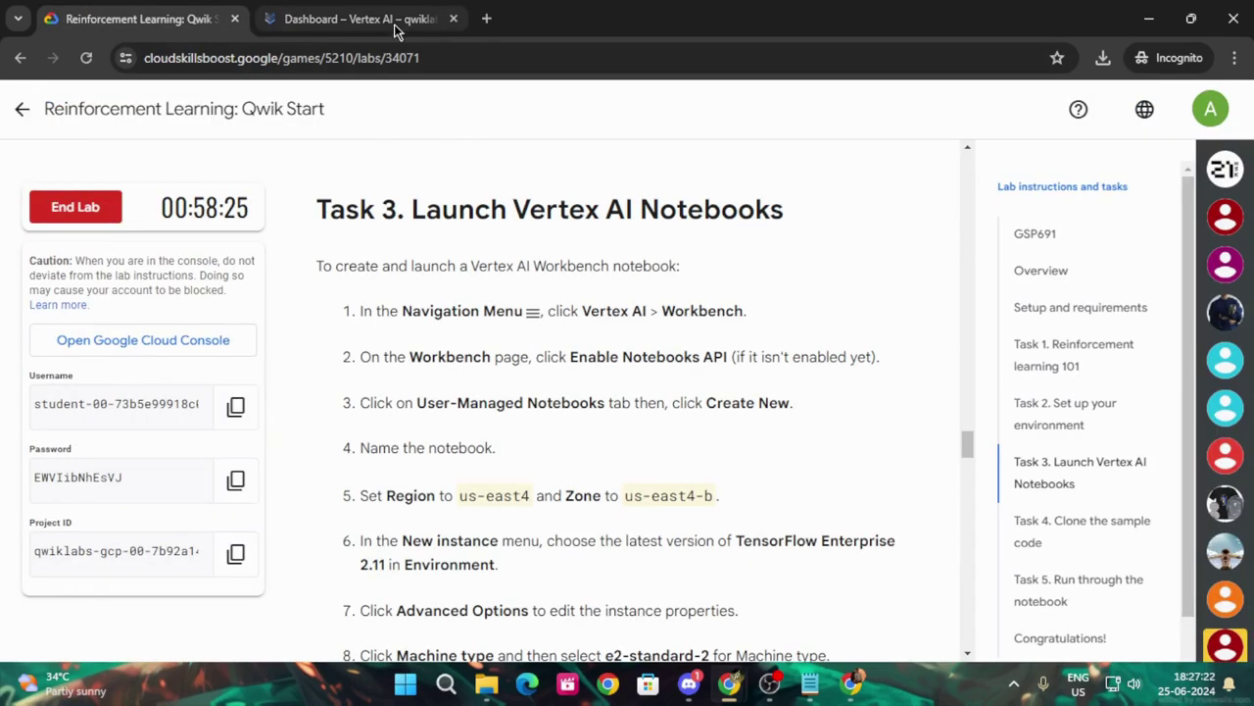
pyautogui.click(365, 10)
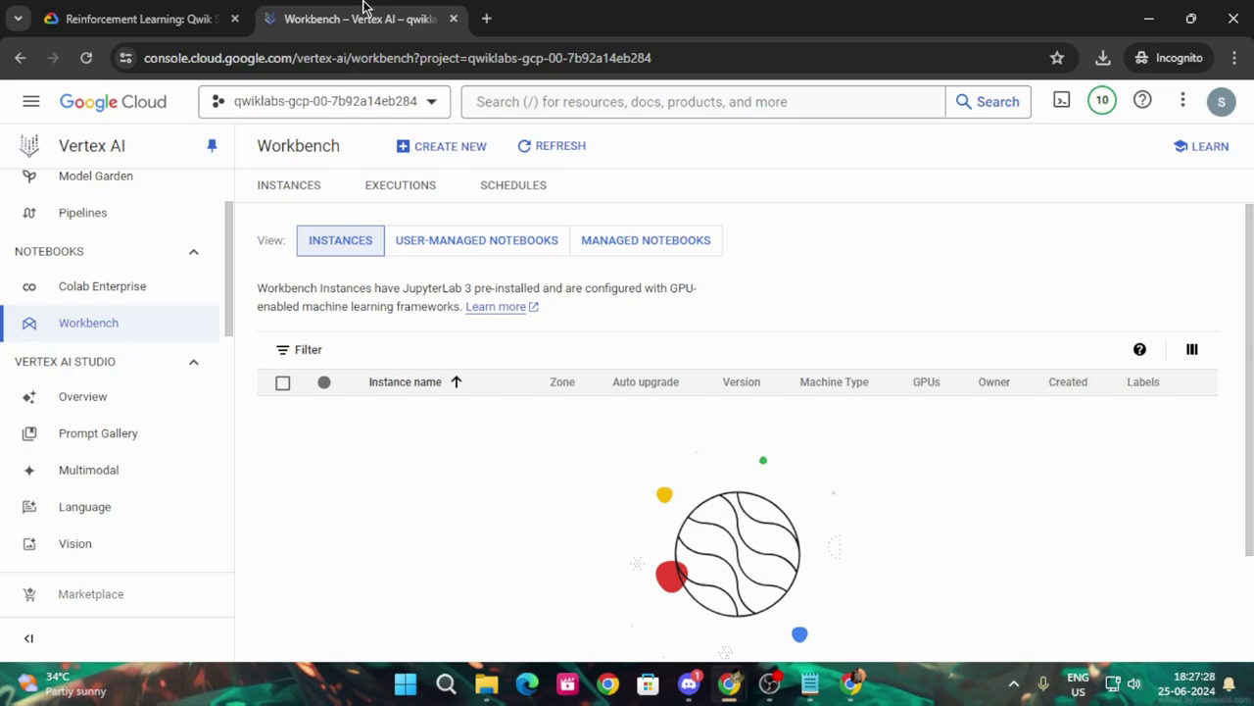
# Step: Check the Task 3 notebook instructions and switch the Workbench view to user-managed notebooks
pyautogui.click(167, 7)
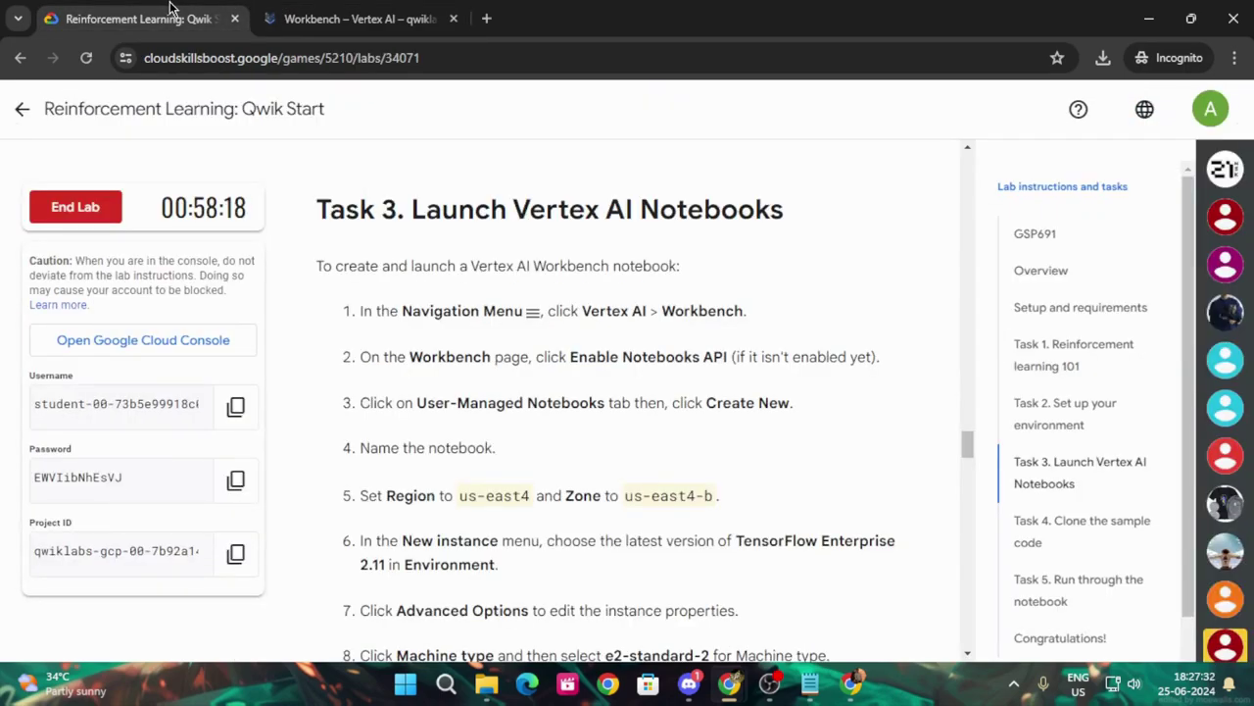
pyautogui.click(309, 17)
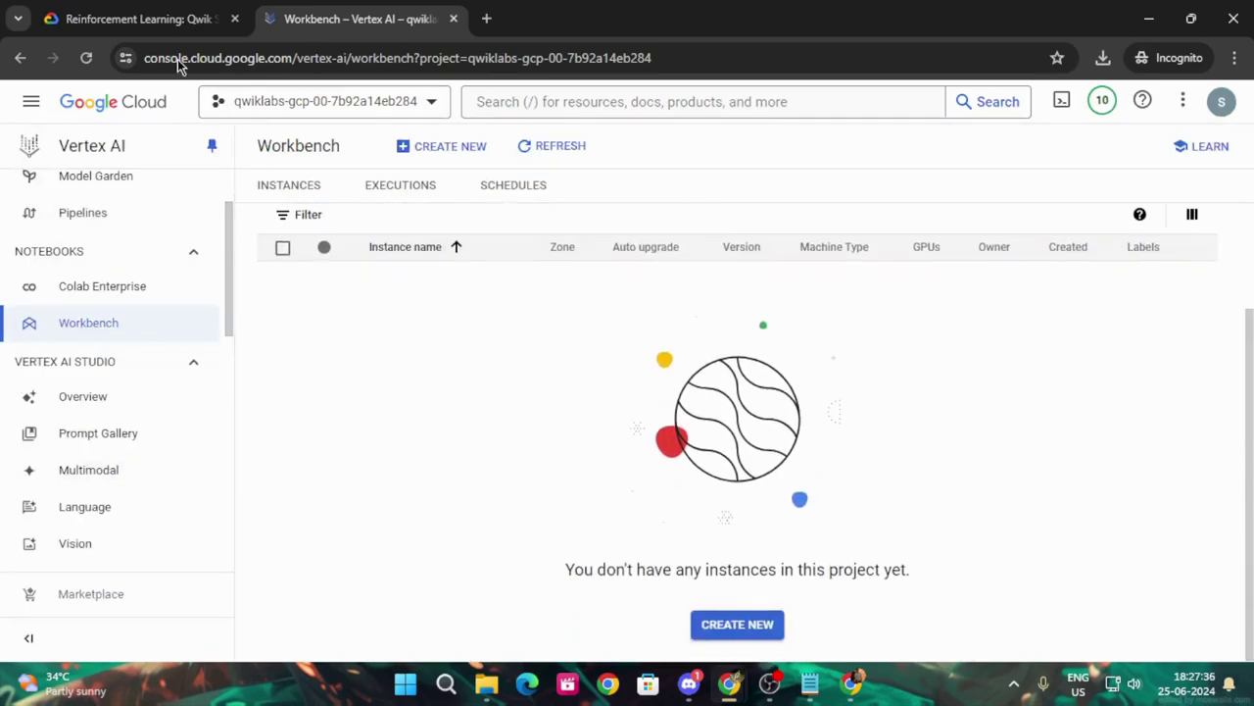
pyautogui.click(152, 10)
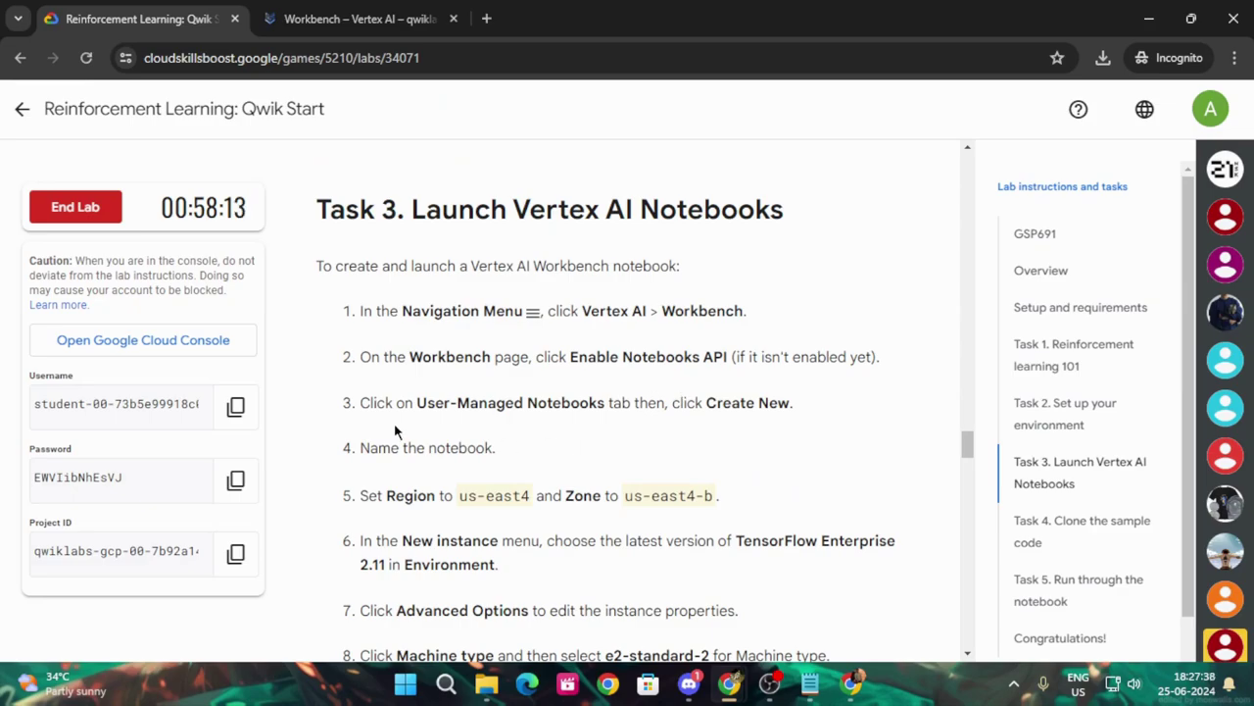
pyautogui.click(355, 21)
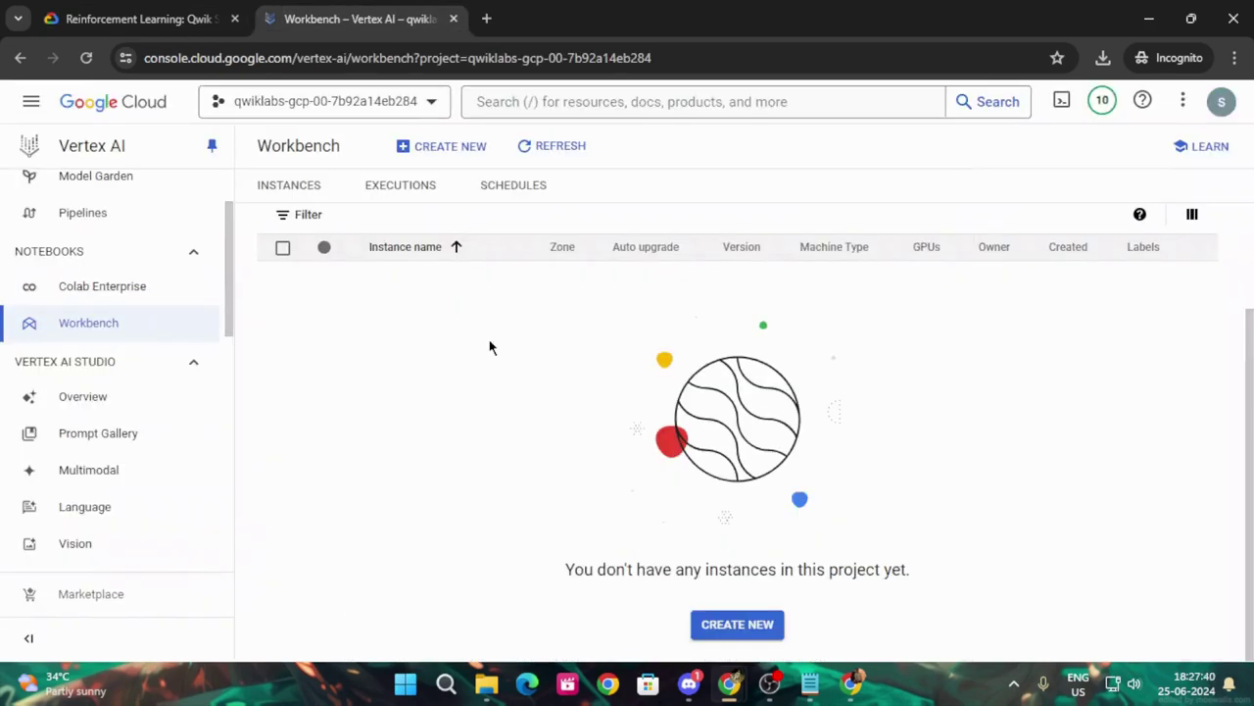
pyautogui.click(475, 242)
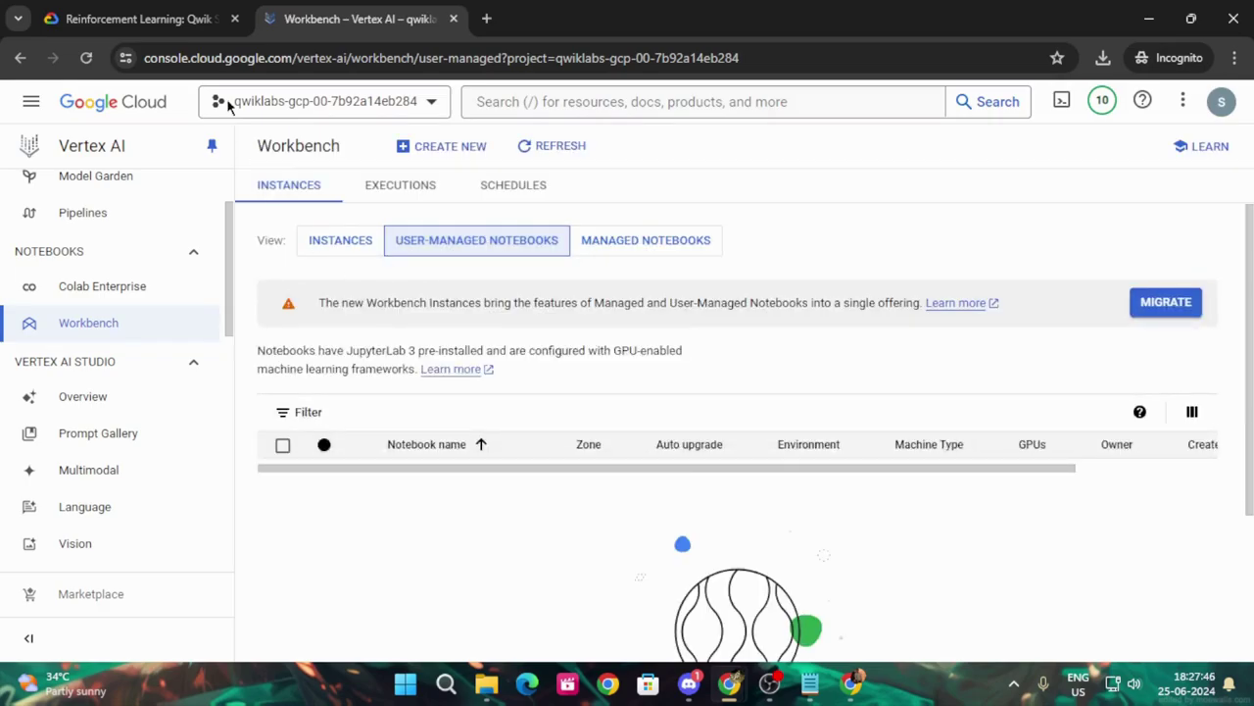
# Step: Review the notebook settings listed in Task 3 and open the form for a new user-managed notebook instance
pyautogui.click(137, 14)
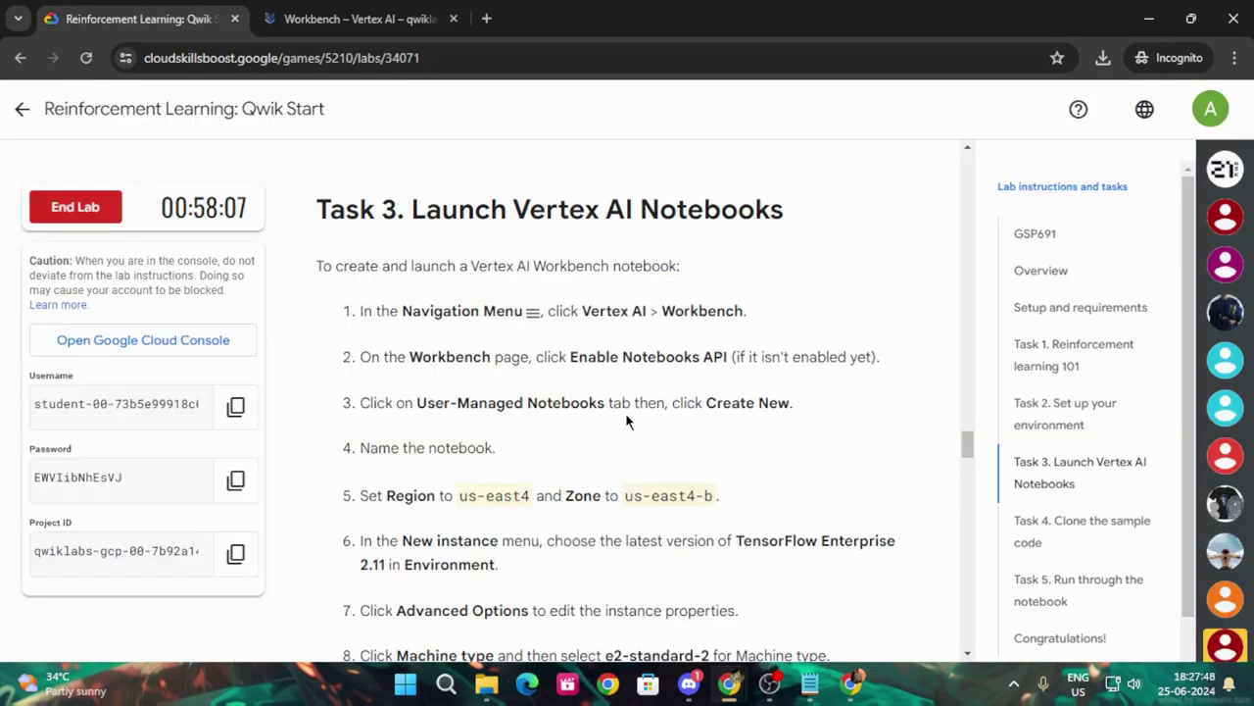
pyautogui.scroll(-2, 719, 427)
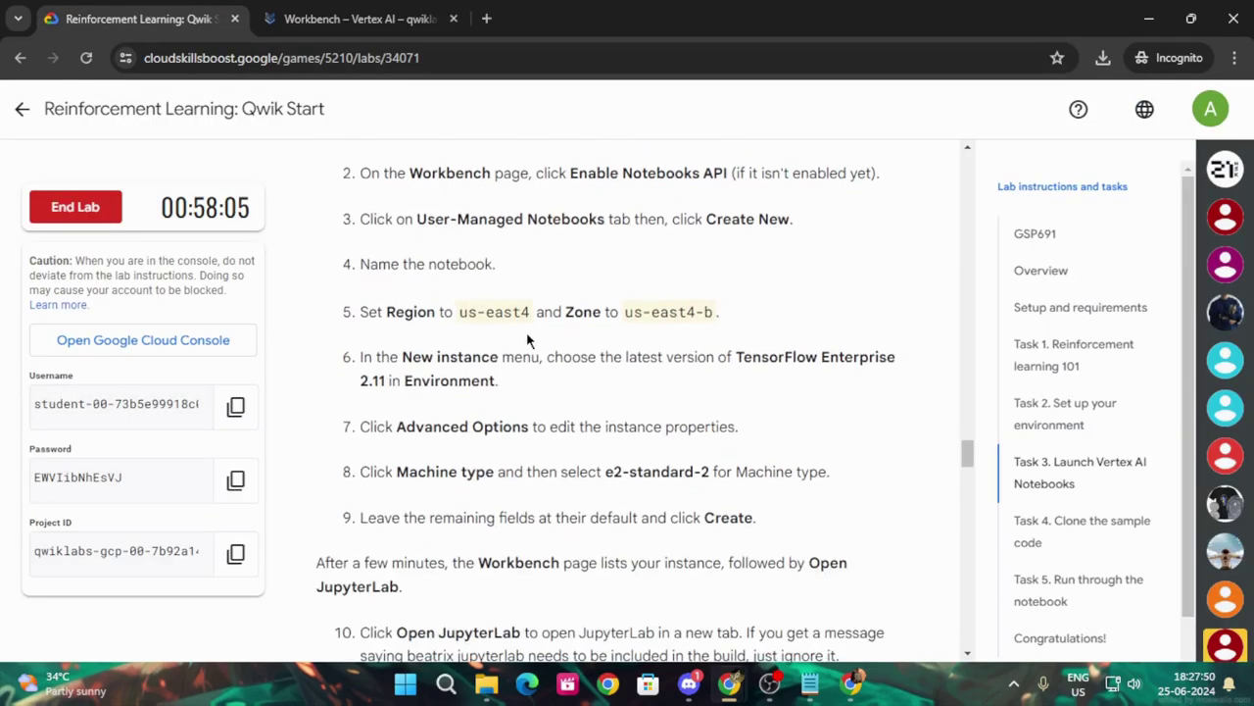
pyautogui.hotkey('ctrl', 'Tab')
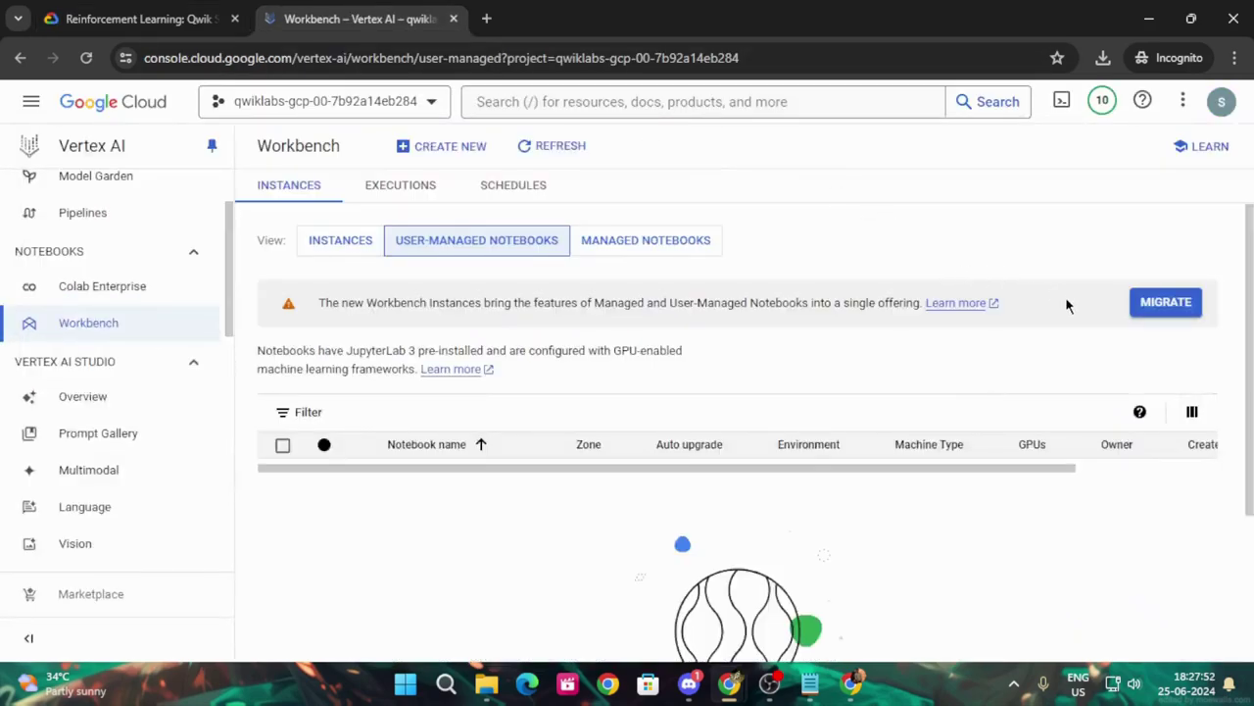
pyautogui.click(459, 147)
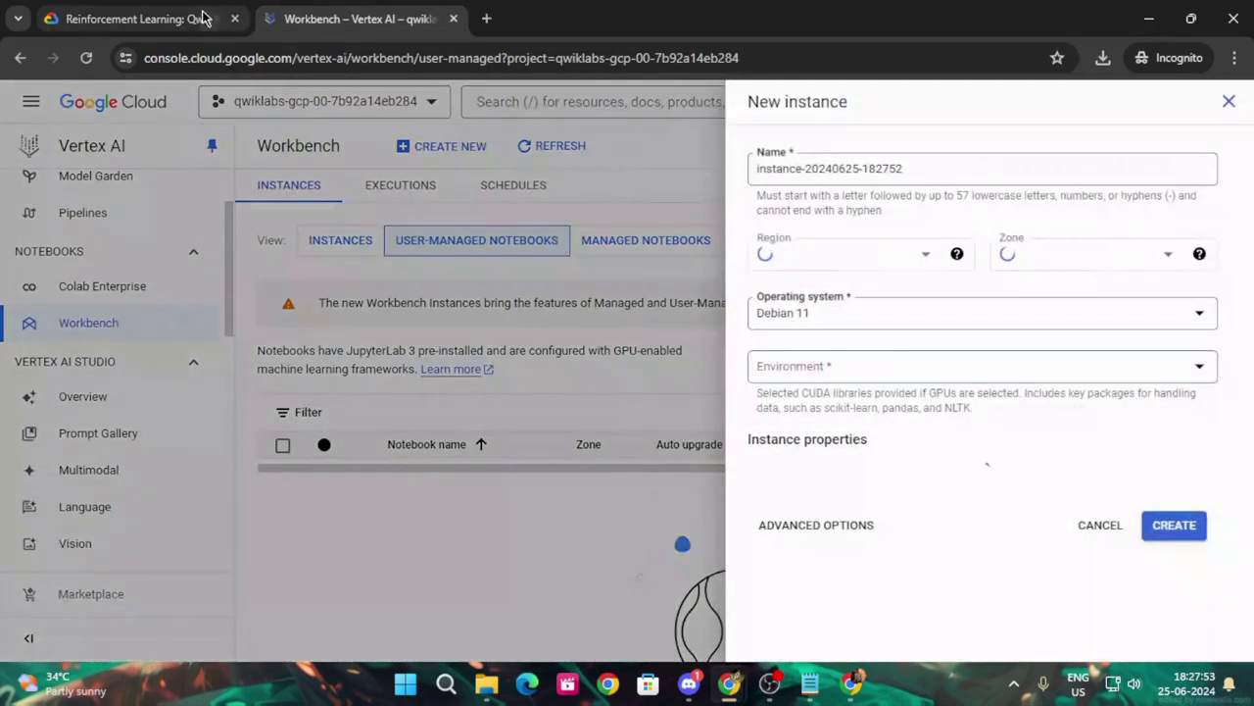
# Step: Set the new instance's region to us-east4 (Northern Virginia) and its zone to us-east4-b, following the lab instructions
pyautogui.click(137, 18)
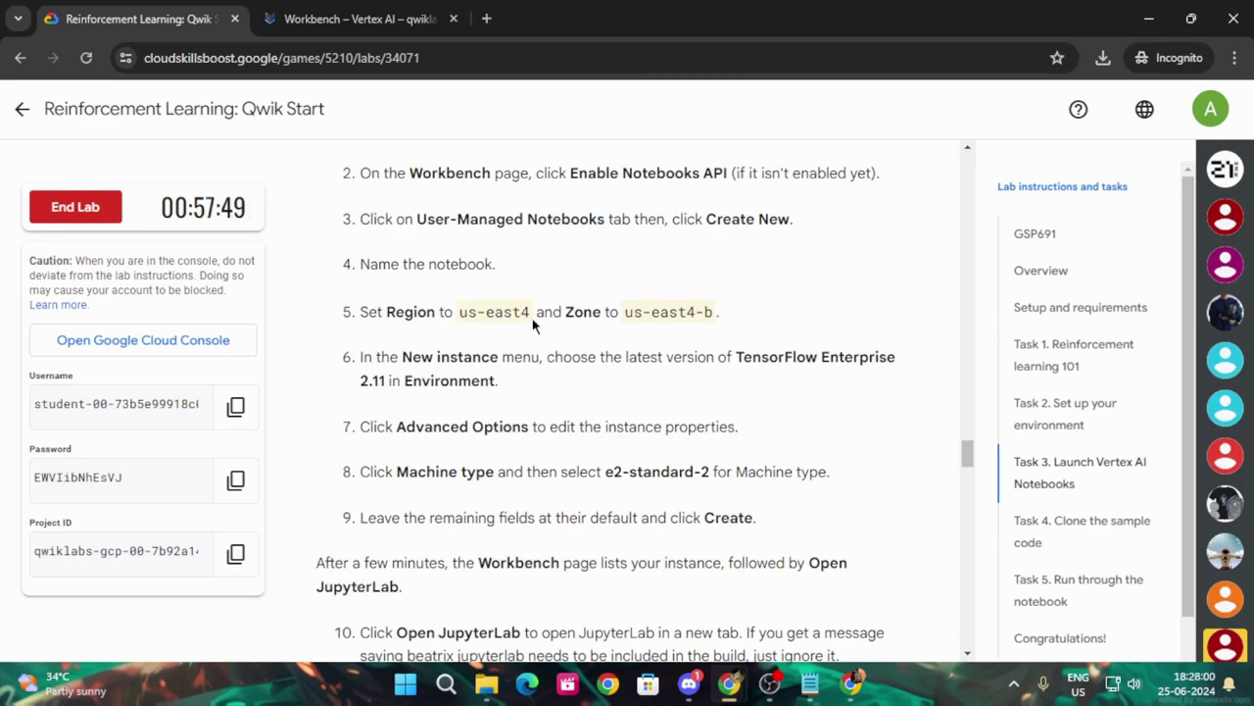
pyautogui.click(376, 24)
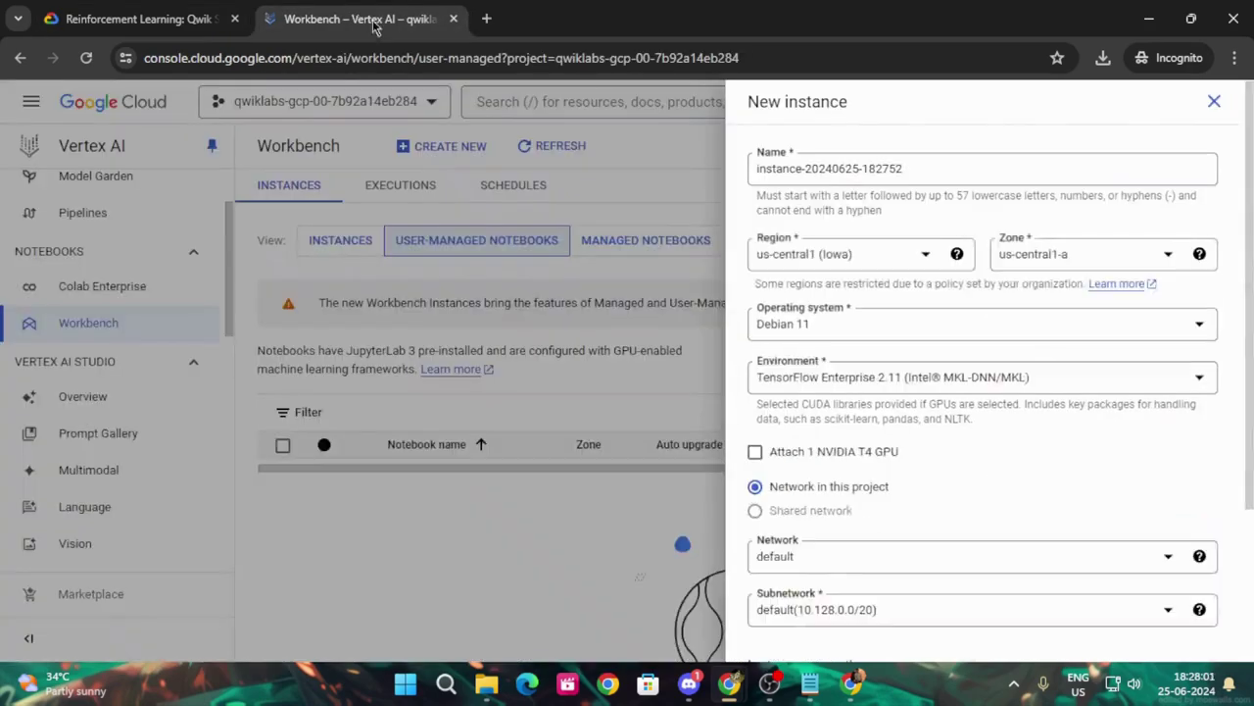
pyautogui.click(896, 262)
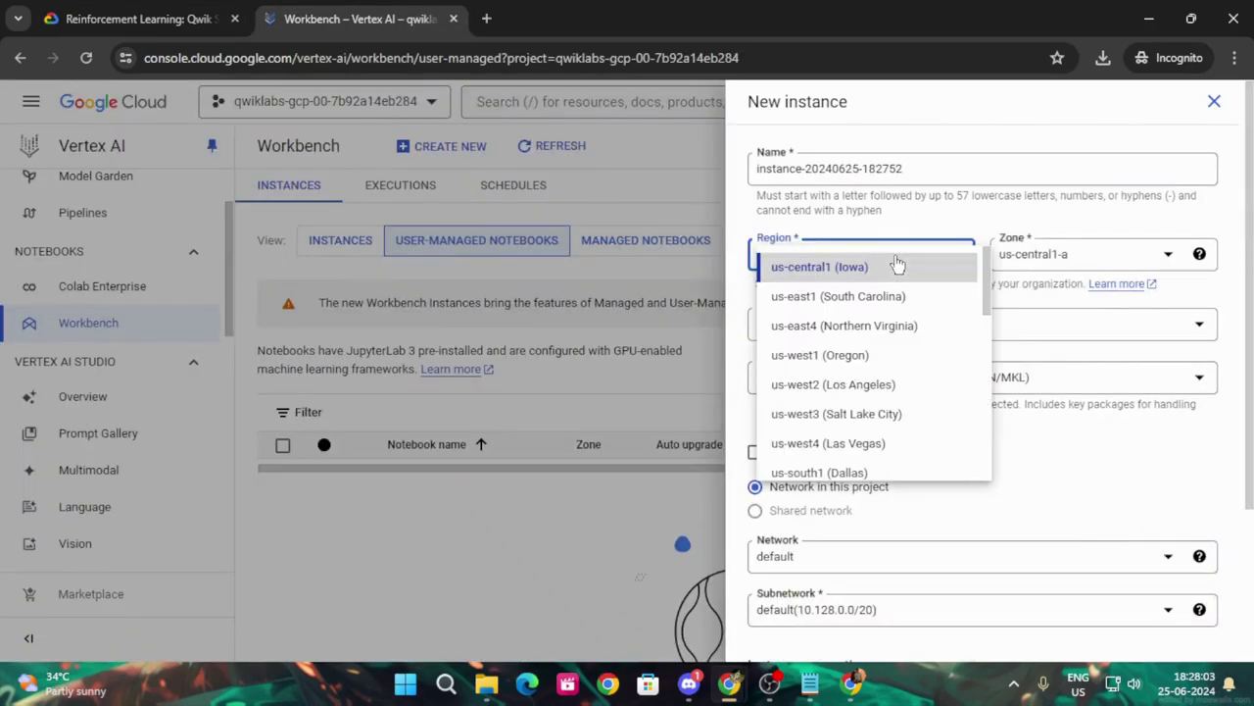
pyautogui.click(882, 325)
pyautogui.click(1042, 263)
pyautogui.click(1039, 294)
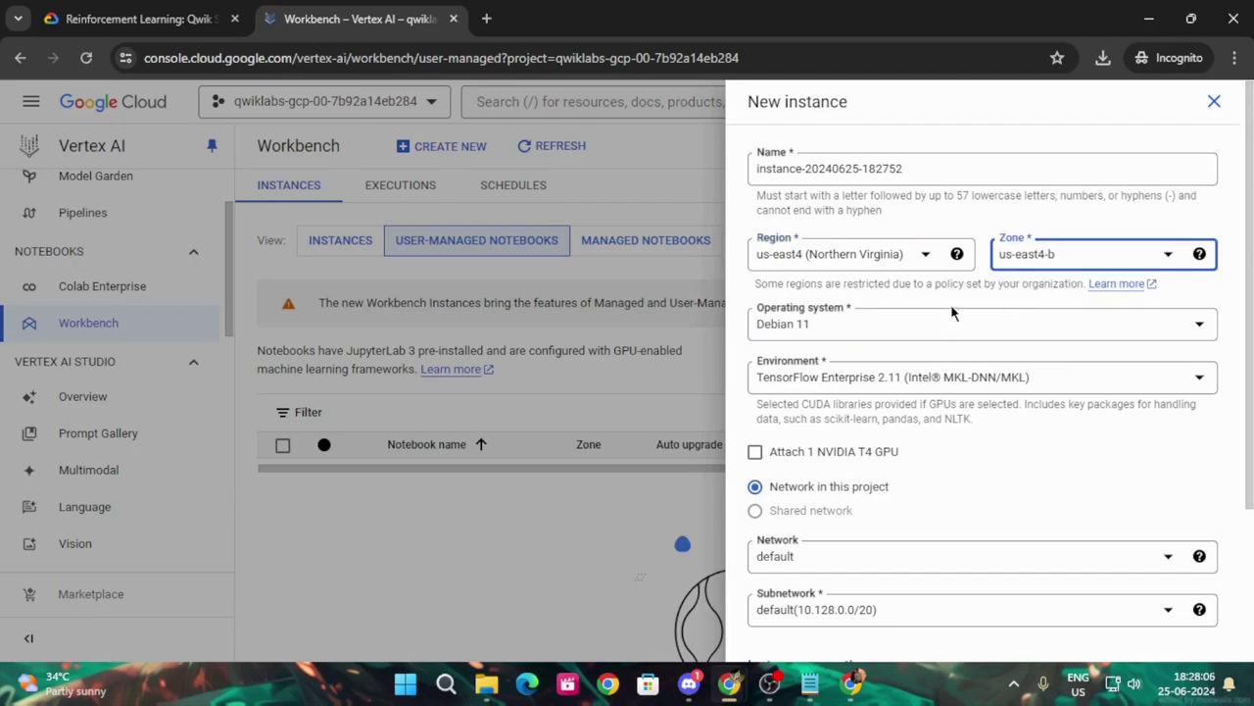
# Step: Compare the environment and remaining instance settings in the Task 3 instructions with the new instance form
pyautogui.click(189, 22)
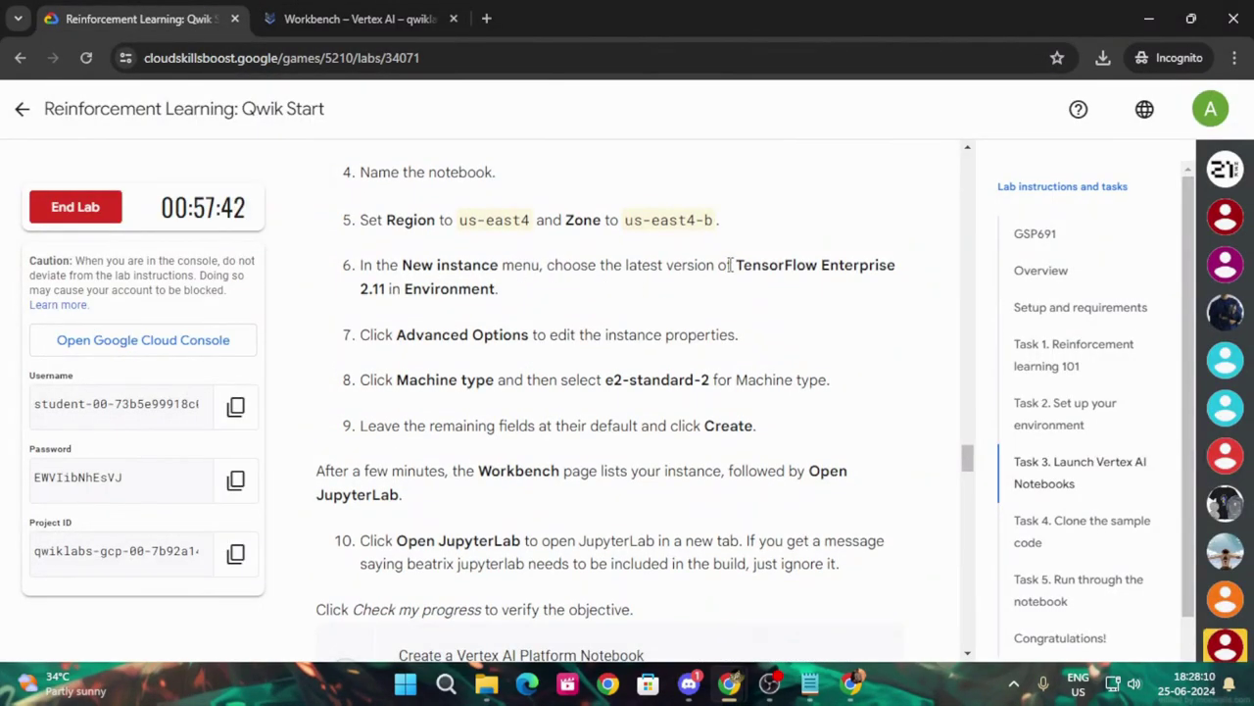
pyautogui.click(284, 19)
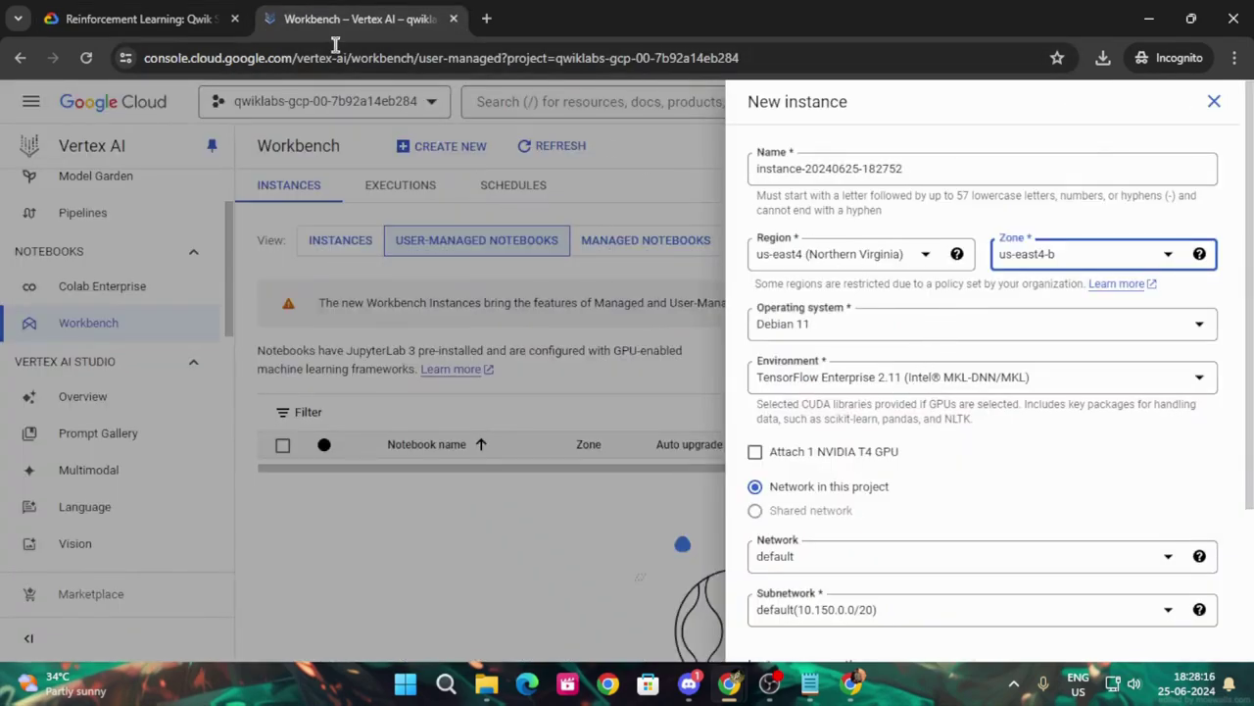
pyautogui.click(132, 19)
pyautogui.click(343, 18)
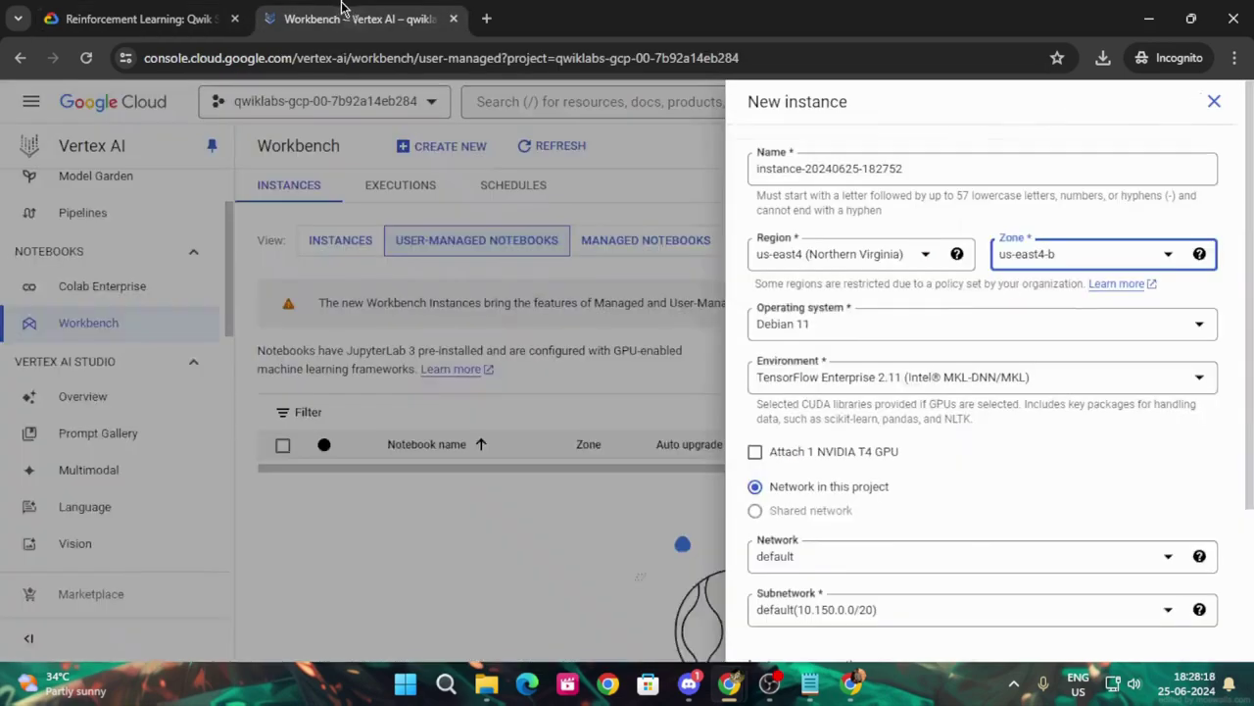
# Step: Choose TensorFlow Enterprise 2.11 (Intel MKL-DNN/MKL) as the new instance's environment and check the lab's next settings
pyautogui.click(937, 390)
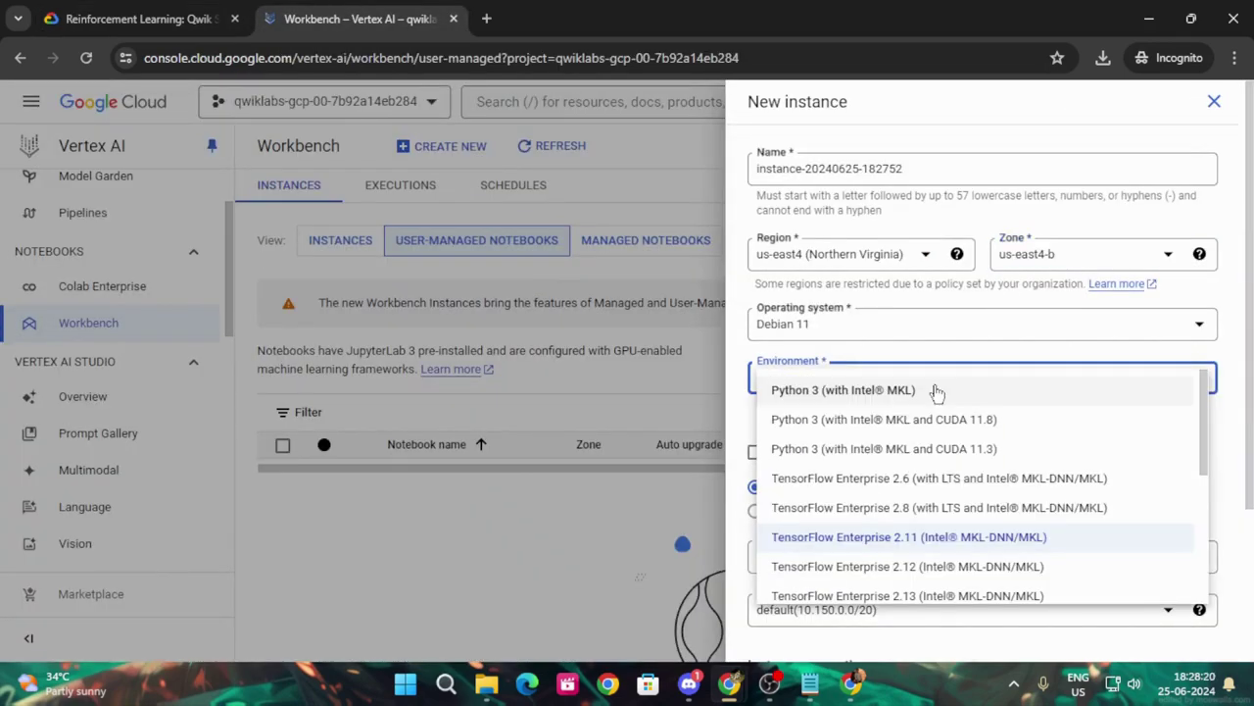
pyautogui.click(967, 542)
pyautogui.click(187, 7)
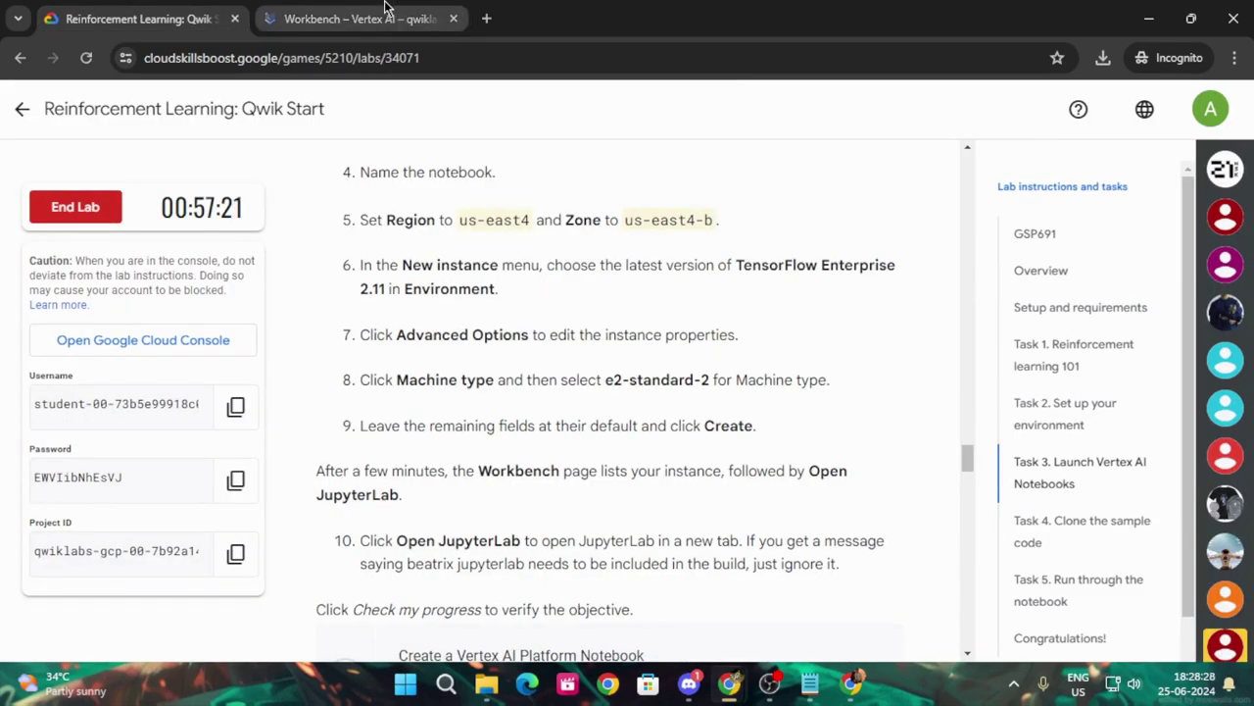
pyautogui.click(385, 15)
# Step: Open the advanced options of the new instance and set its machine type to e2-standard-2
pyautogui.scroll(-1, 962, 461)
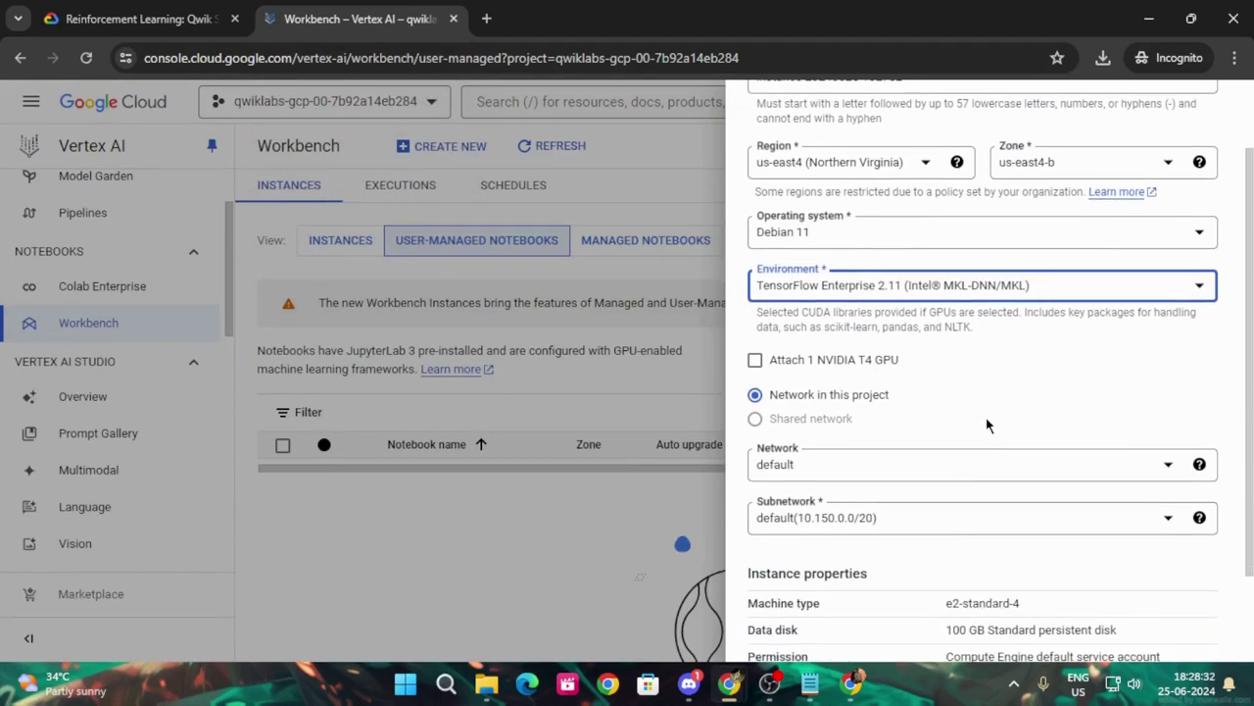
pyautogui.scroll(-1, 985, 428)
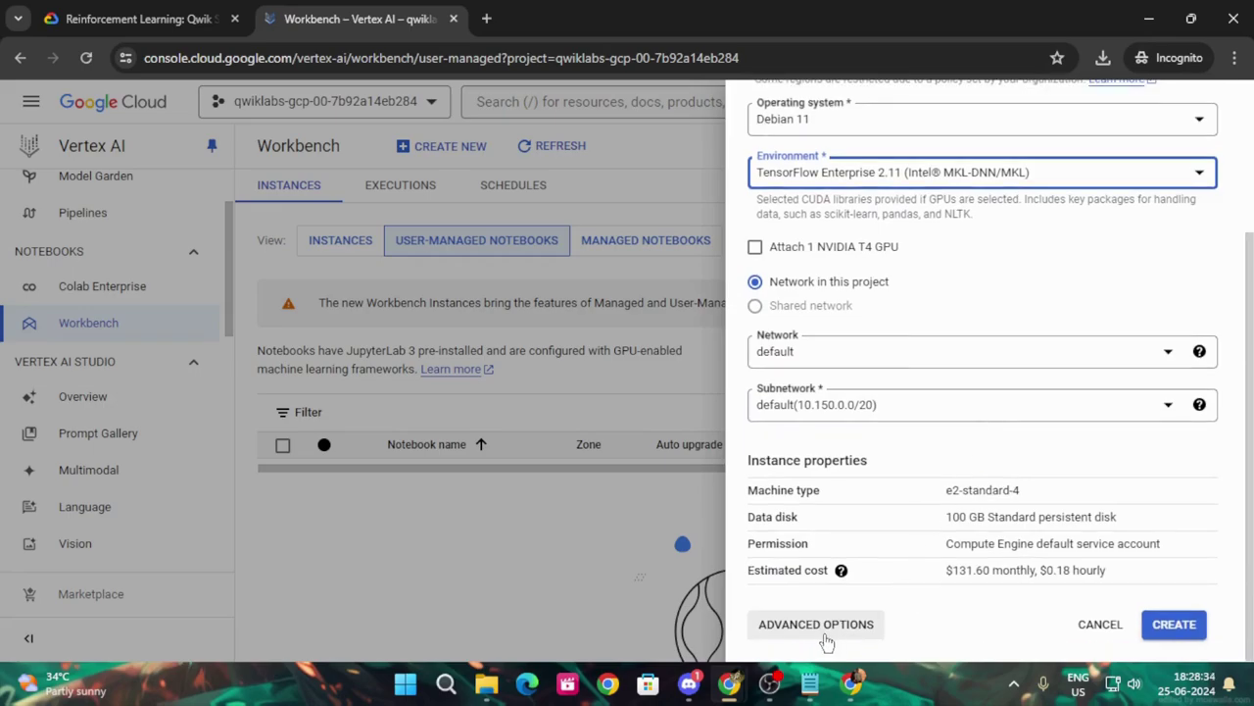
pyautogui.click(826, 632)
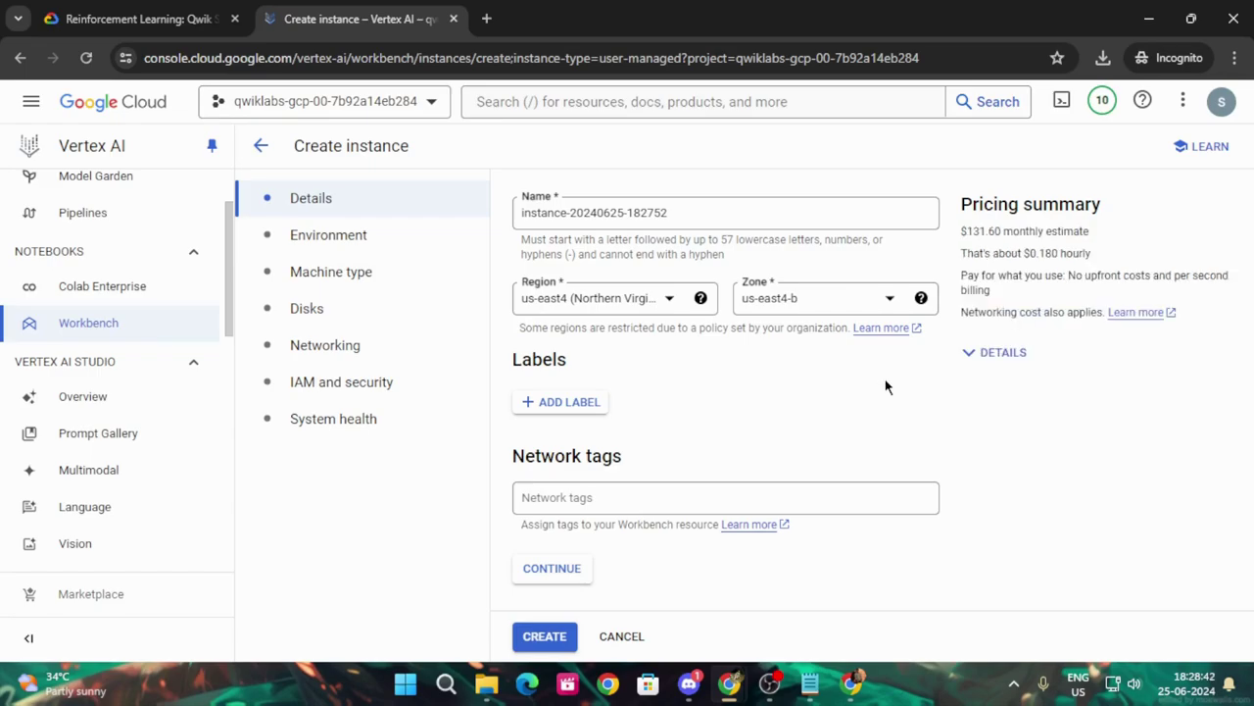
pyautogui.click(368, 278)
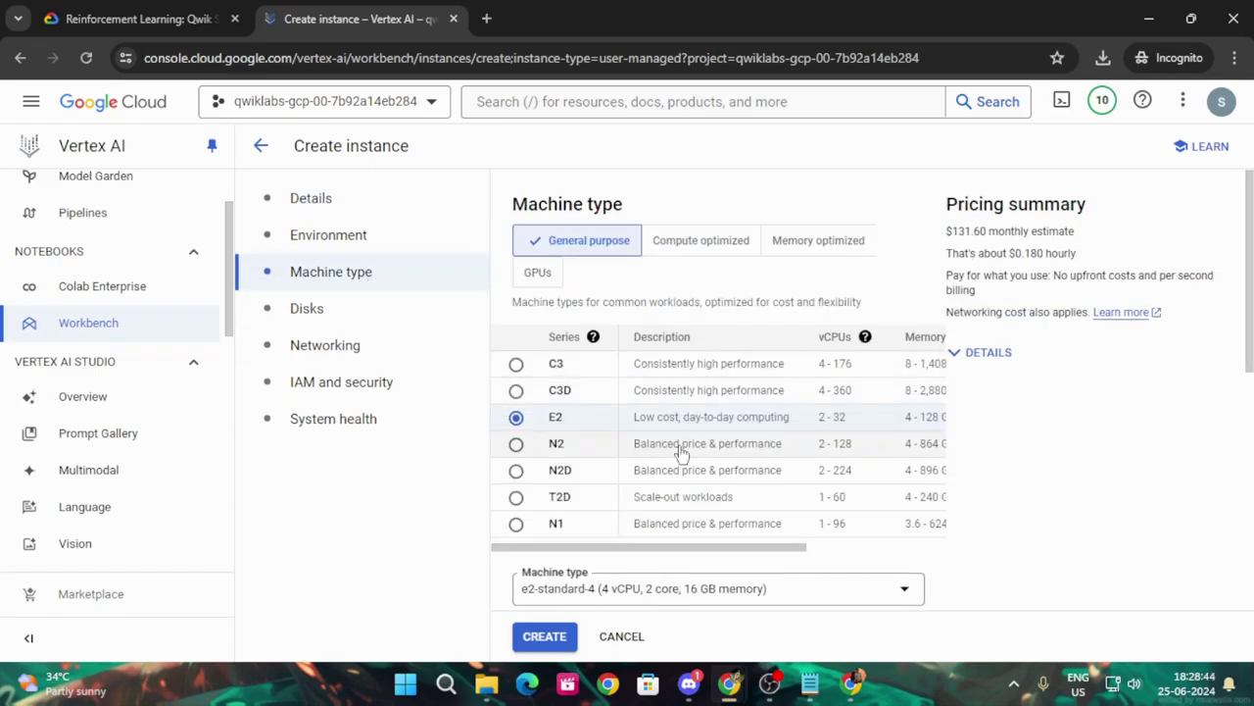
pyautogui.scroll(-1, 685, 426)
pyautogui.click(583, 499)
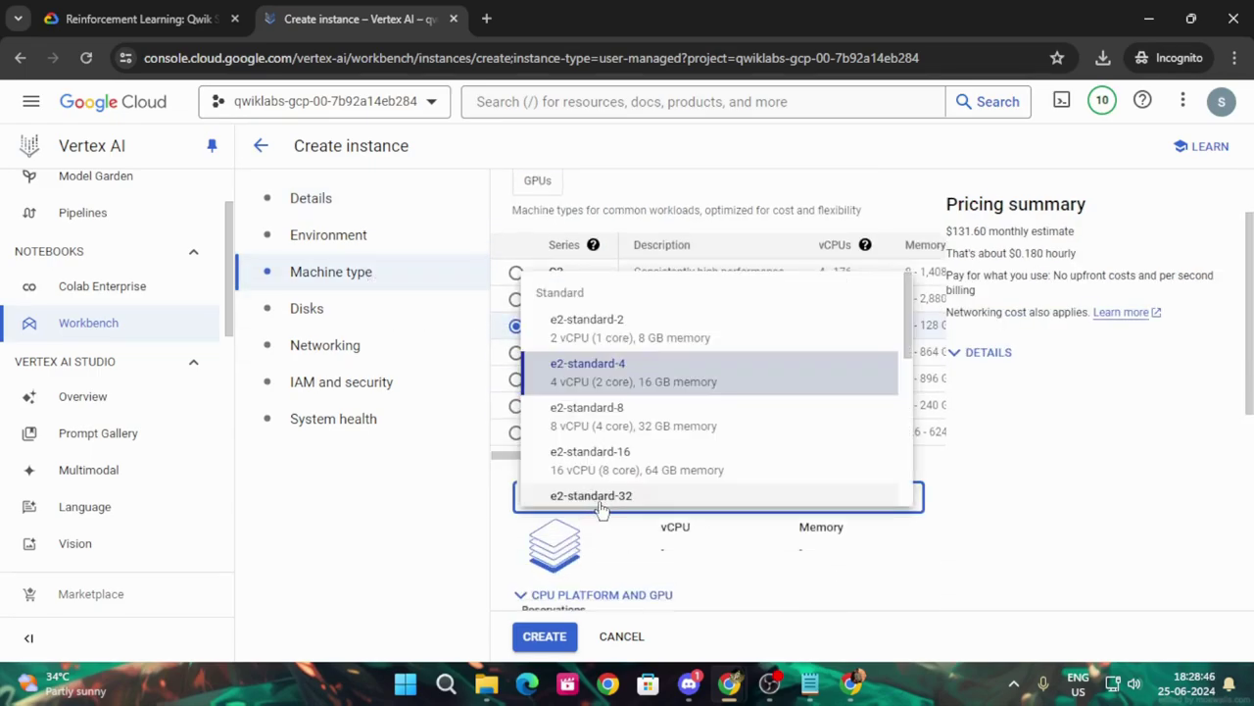
pyautogui.click(619, 331)
# Step: Verify the remaining settings against the Task 3 instructions and create the notebook instance with the other fields at their defaults
pyautogui.click(147, 19)
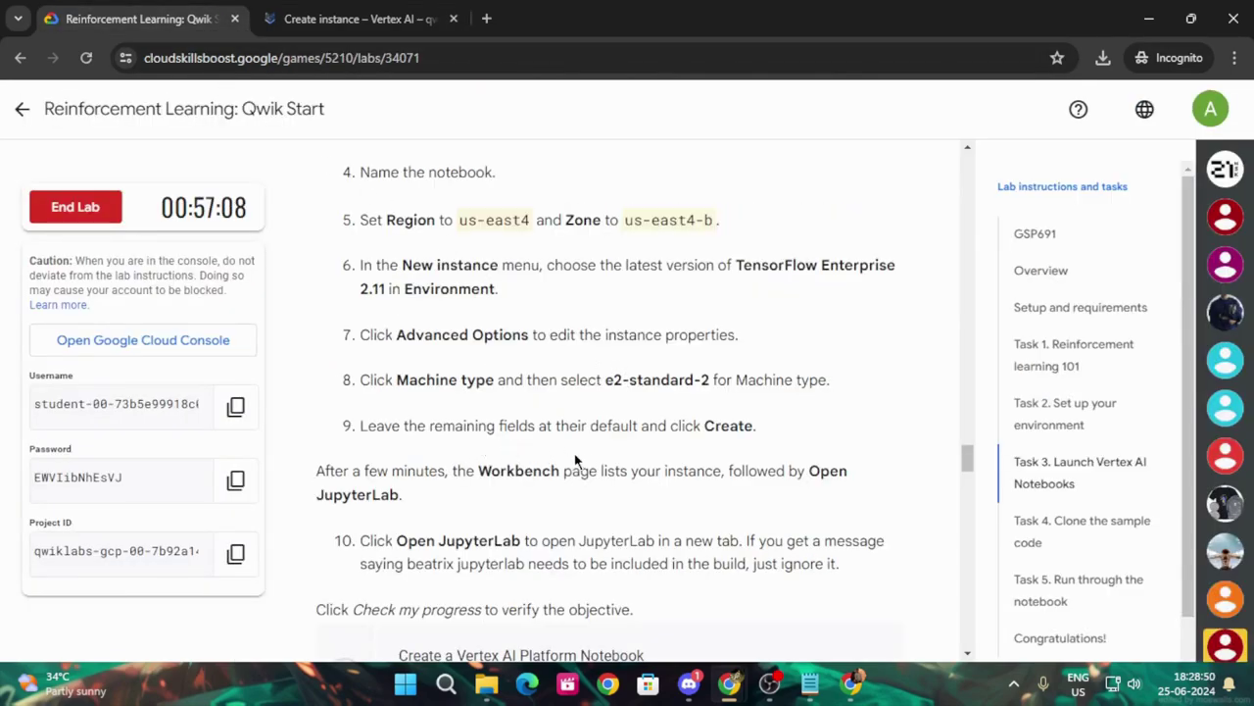
pyautogui.click(353, 18)
pyautogui.scroll(-3, 596, 419)
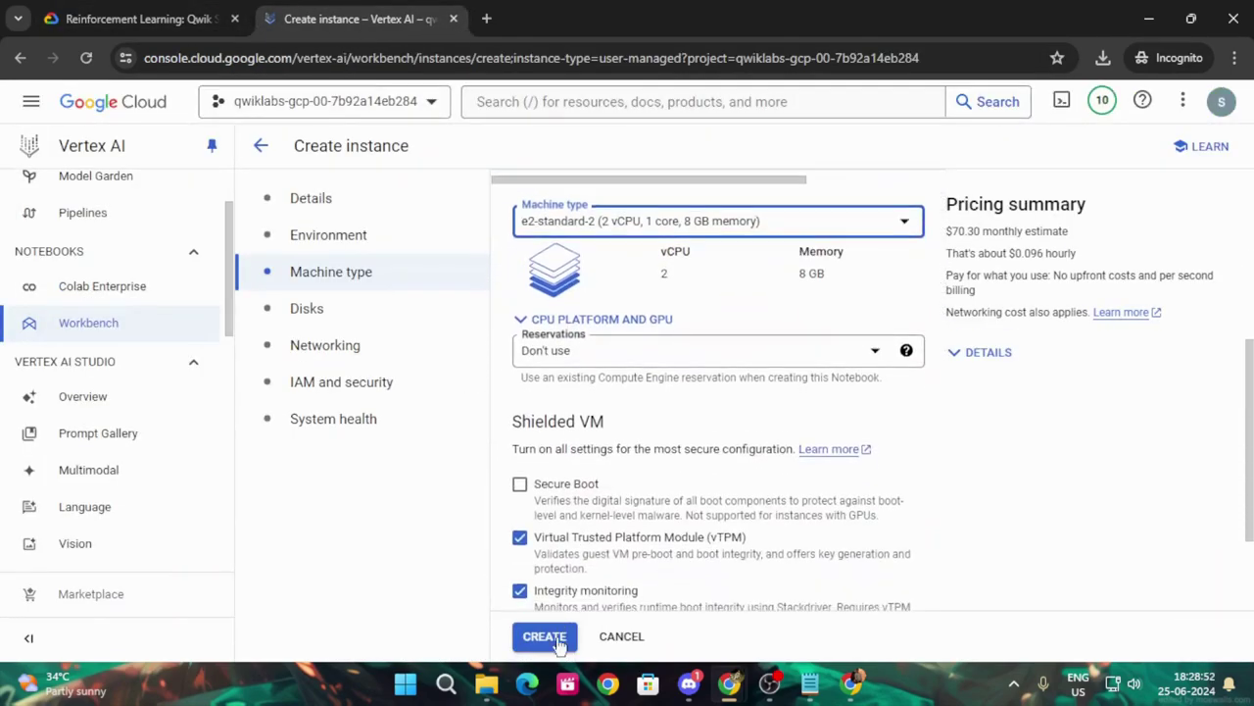
pyautogui.click(544, 636)
# Step: Try the lab's progress check for creating a Vertex AI Platform Notebook
pyautogui.click(147, 18)
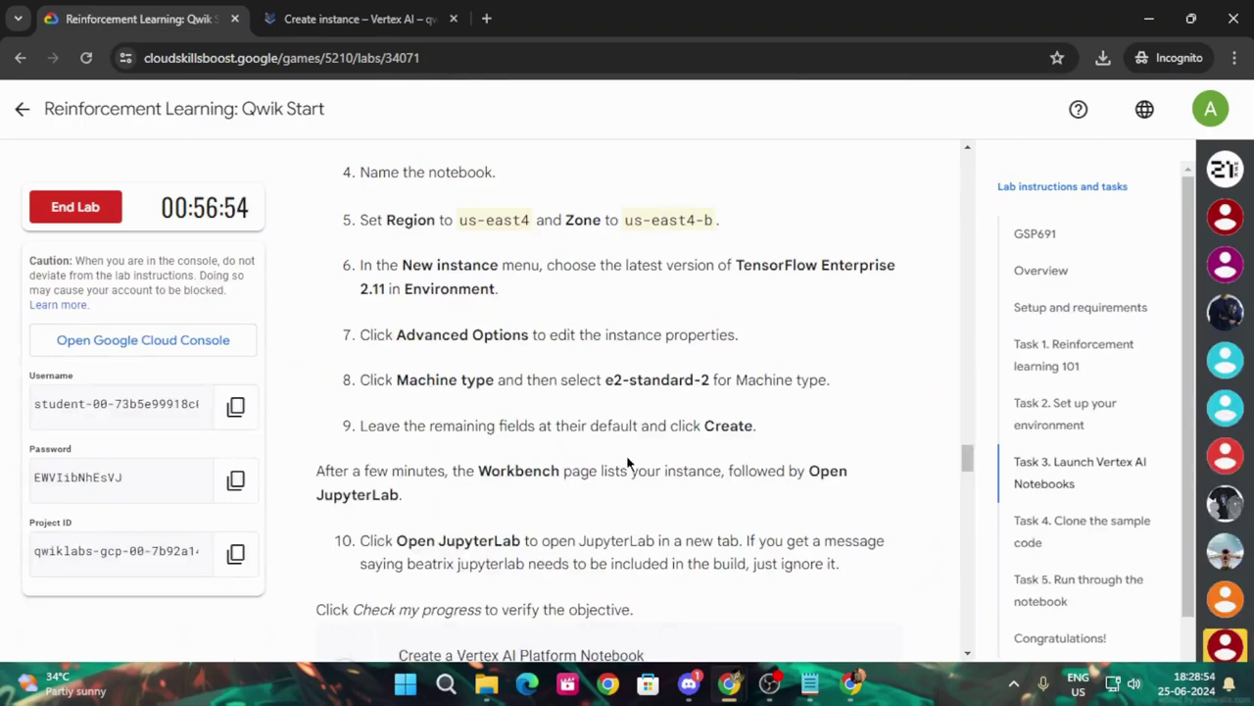
pyautogui.scroll(-2, 635, 460)
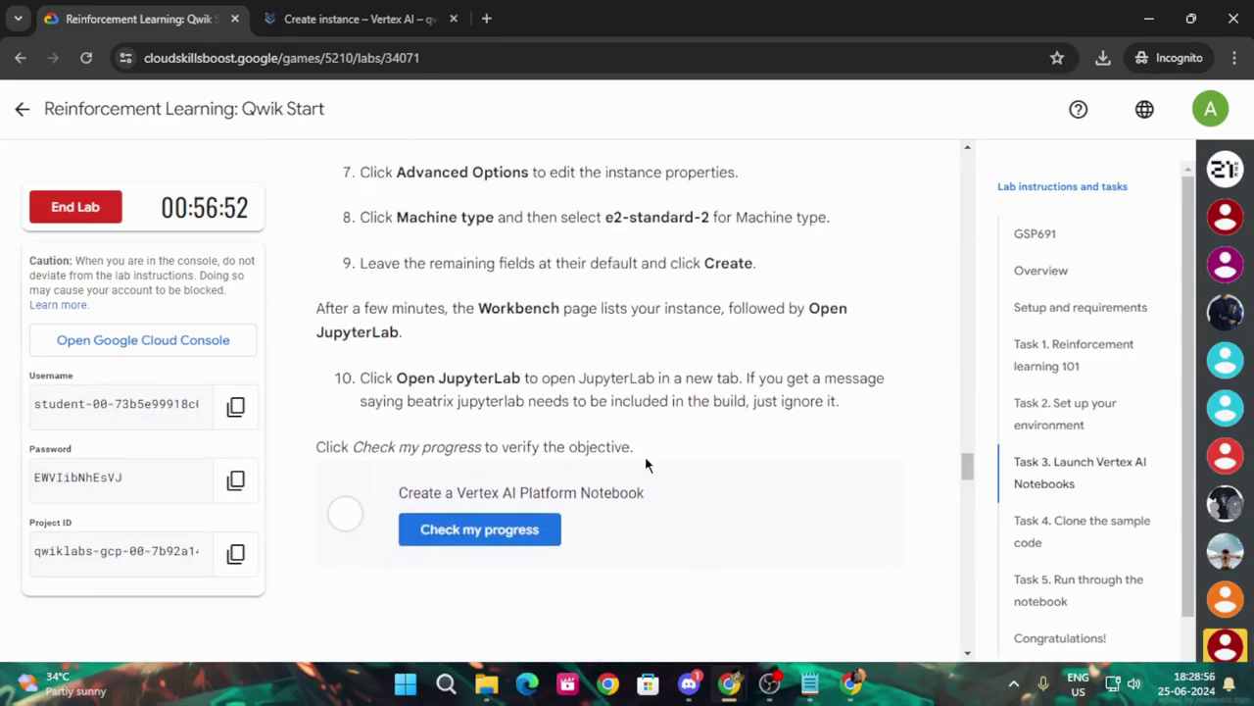
pyautogui.scroll(-1, 644, 459)
pyautogui.click(533, 417)
pyautogui.scroll(-3, 657, 430)
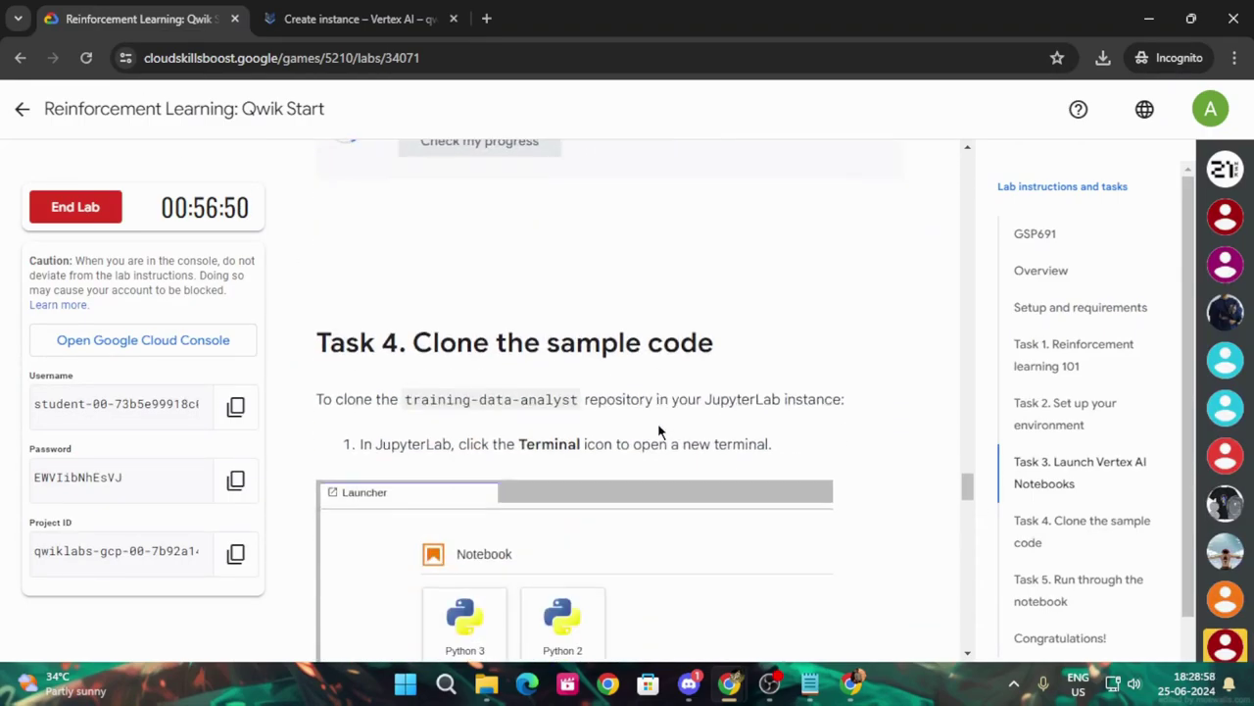
# Step: Check the new instance's status in Workbench and read the Task 4 instructions for cloning the sample code
pyautogui.click(307, 8)
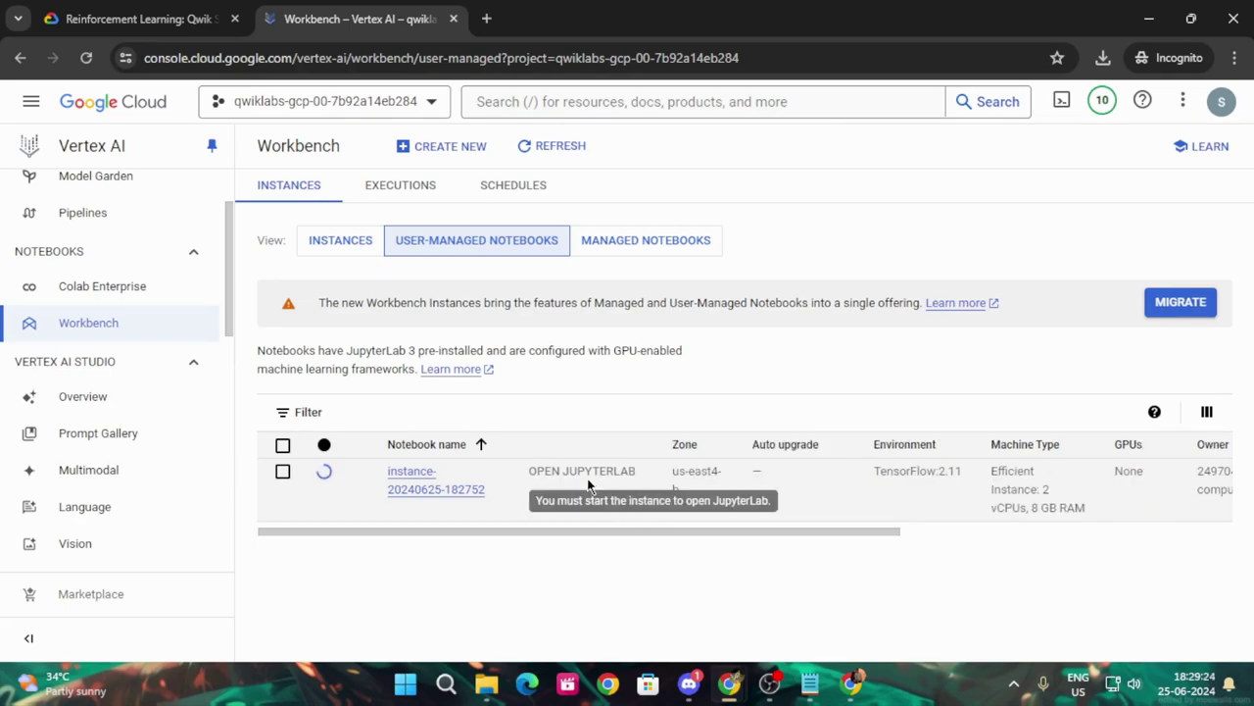
pyautogui.click(147, 18)
pyautogui.scroll(2, 664, 421)
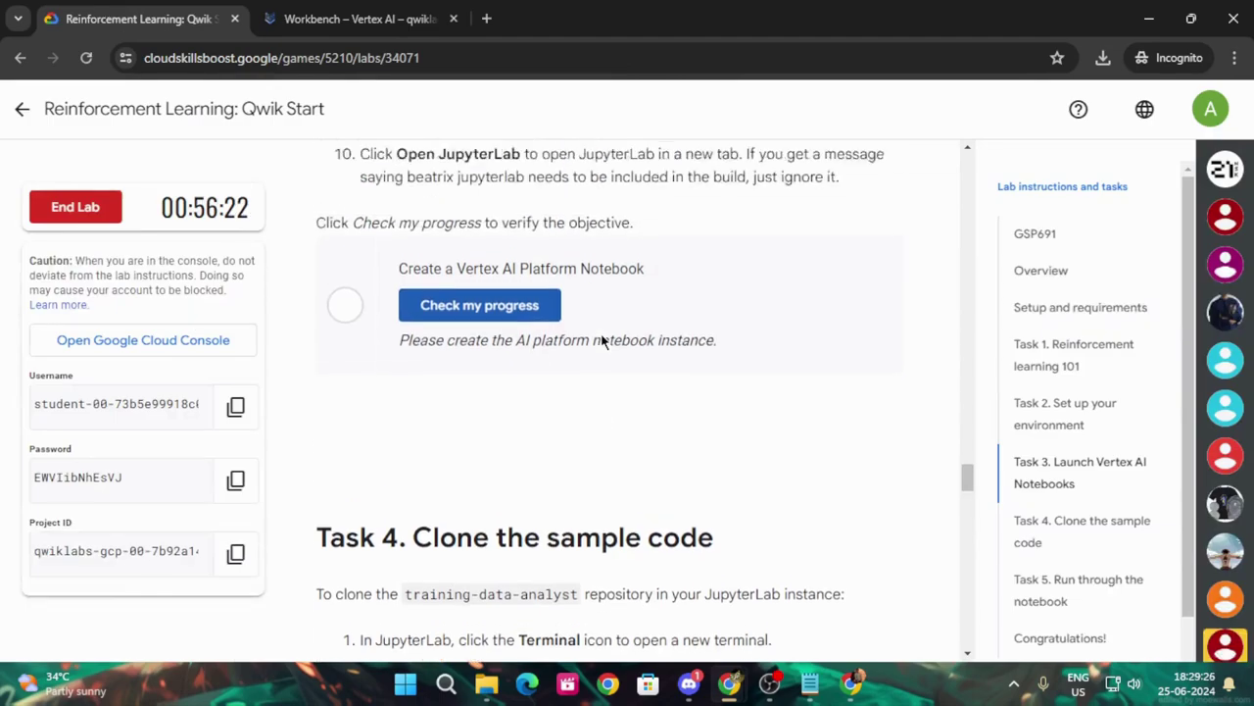
pyautogui.scroll(-5, 716, 450)
pyautogui.scroll(1, 726, 453)
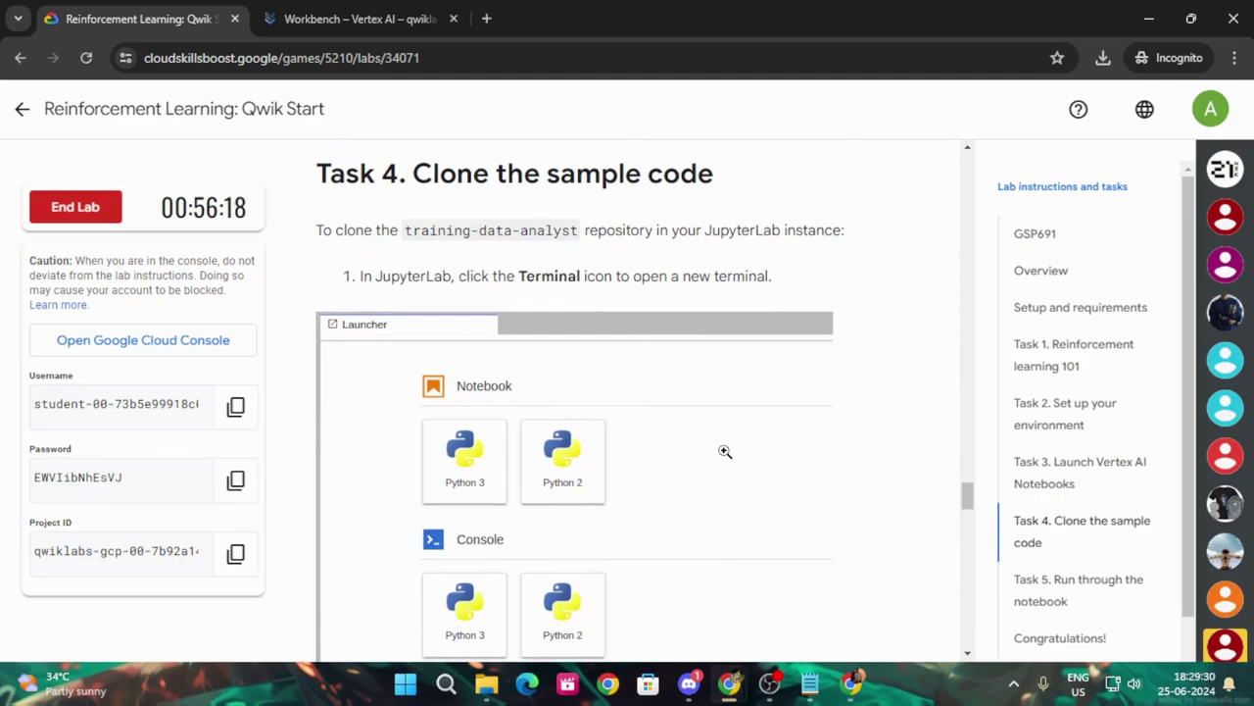
pyautogui.scroll(-5, 725, 450)
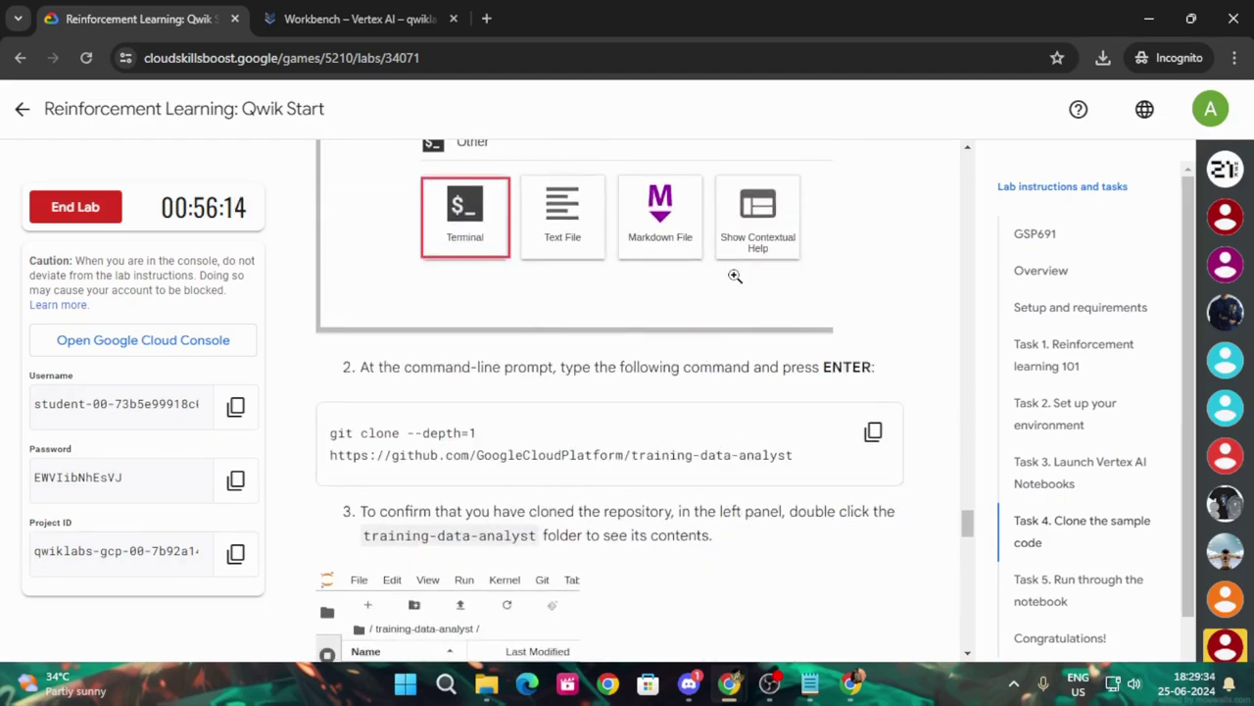
pyautogui.scroll(-1, 765, 412)
pyautogui.scroll(-4, 725, 450)
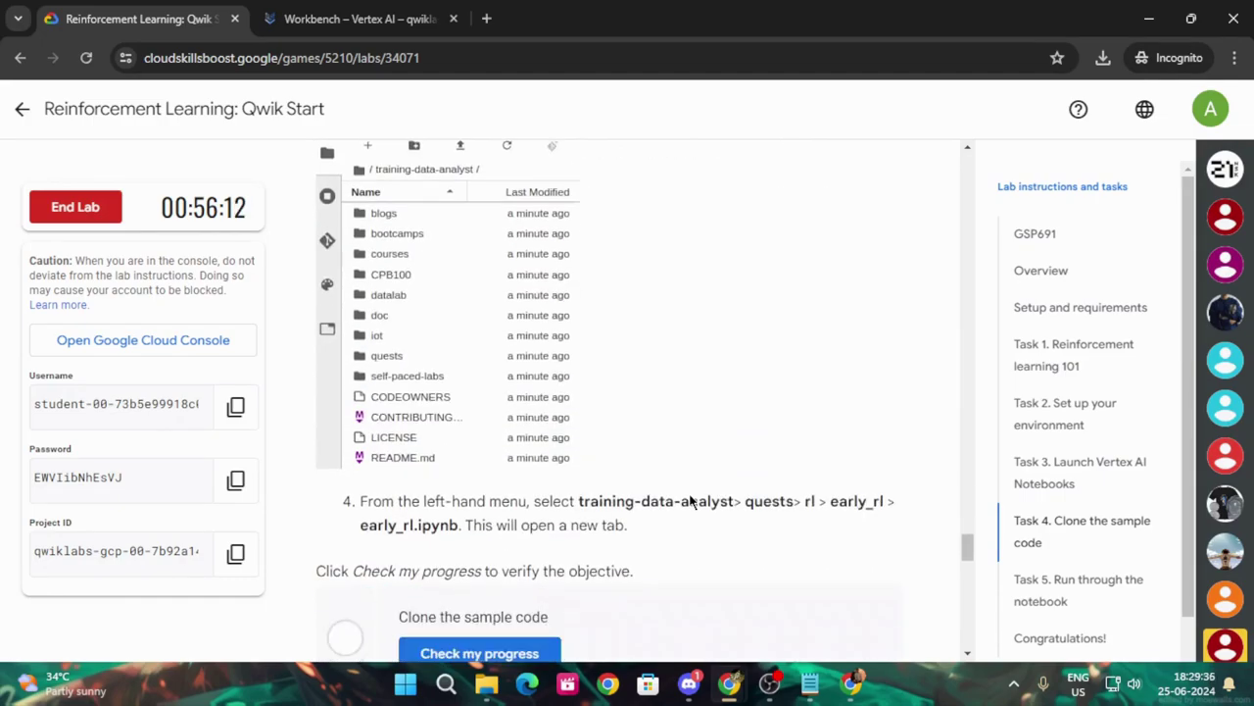
# Step: Repeat the Task 3 progress check for the Vertex AI Platform Notebook and look at the instance's status in Workbench
pyautogui.scroll(15, 689, 493)
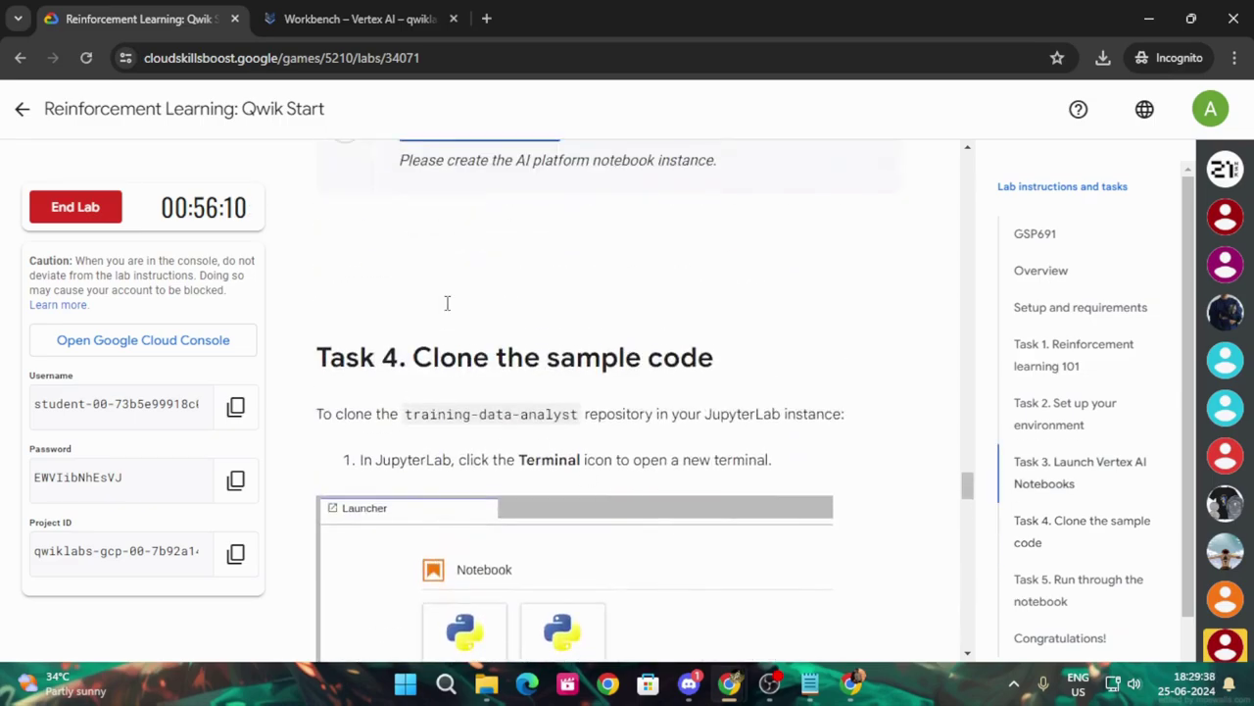
pyautogui.scroll(2, 507, 333)
pyautogui.click(520, 397)
pyautogui.click(303, 18)
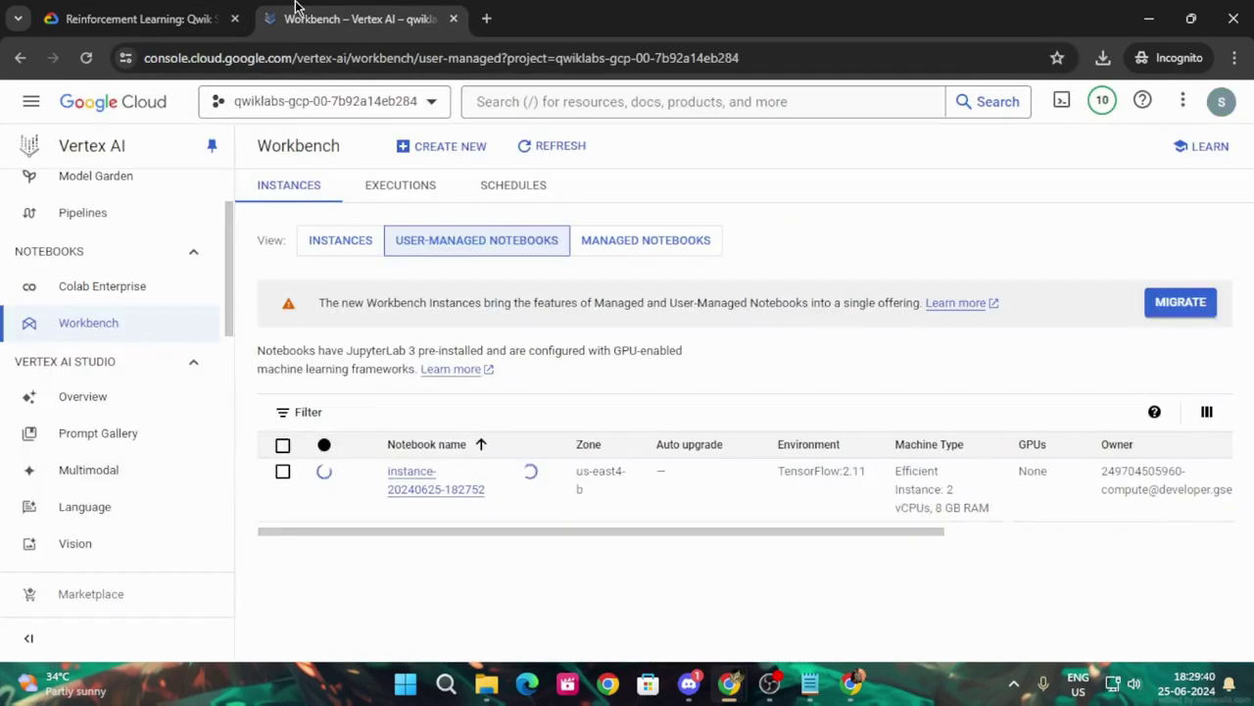
pyautogui.click(61, 9)
# Step: Refresh the user-managed notebooks list until the new instance is ready and open its JupyterLab
pyautogui.click(313, 8)
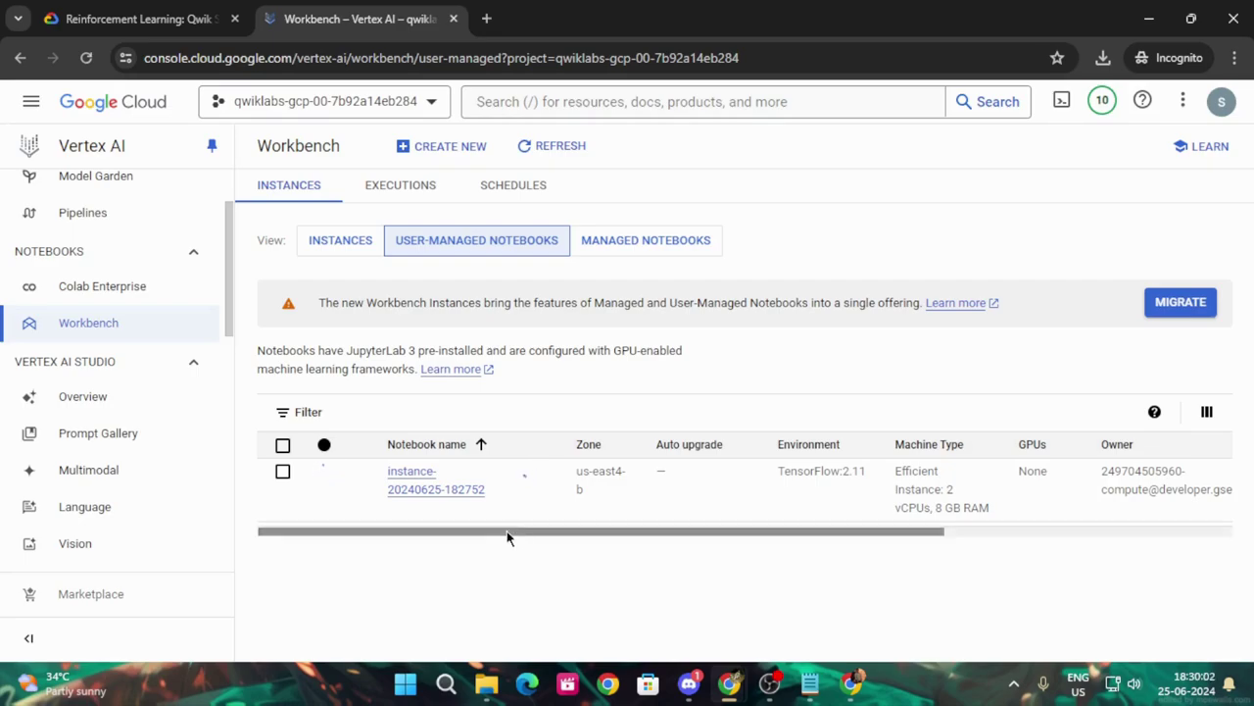
pyautogui.click(537, 146)
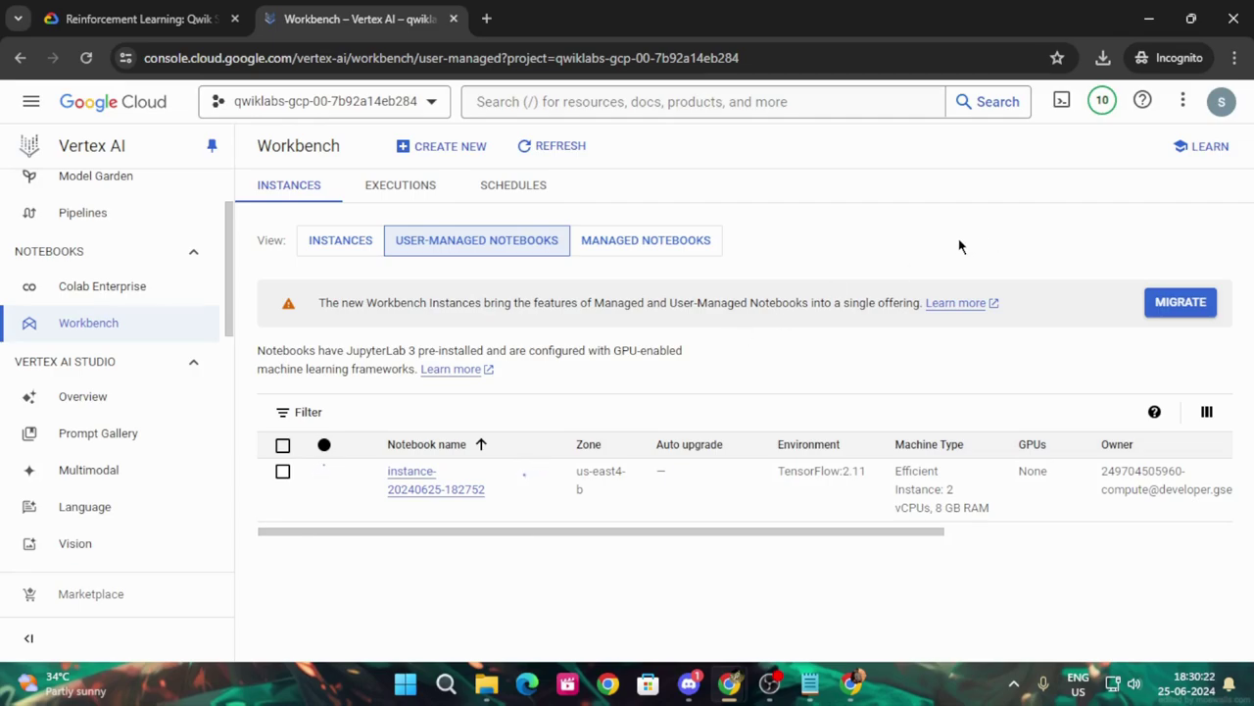
pyautogui.click(553, 146)
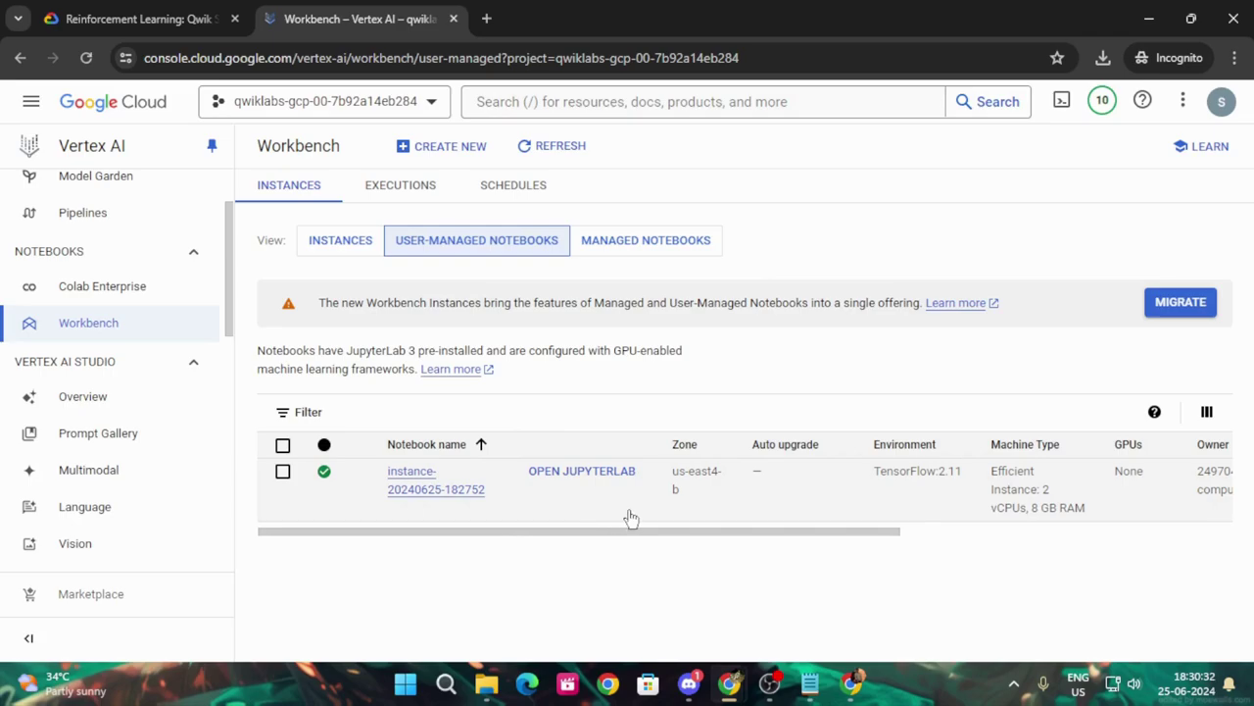
pyautogui.click(580, 477)
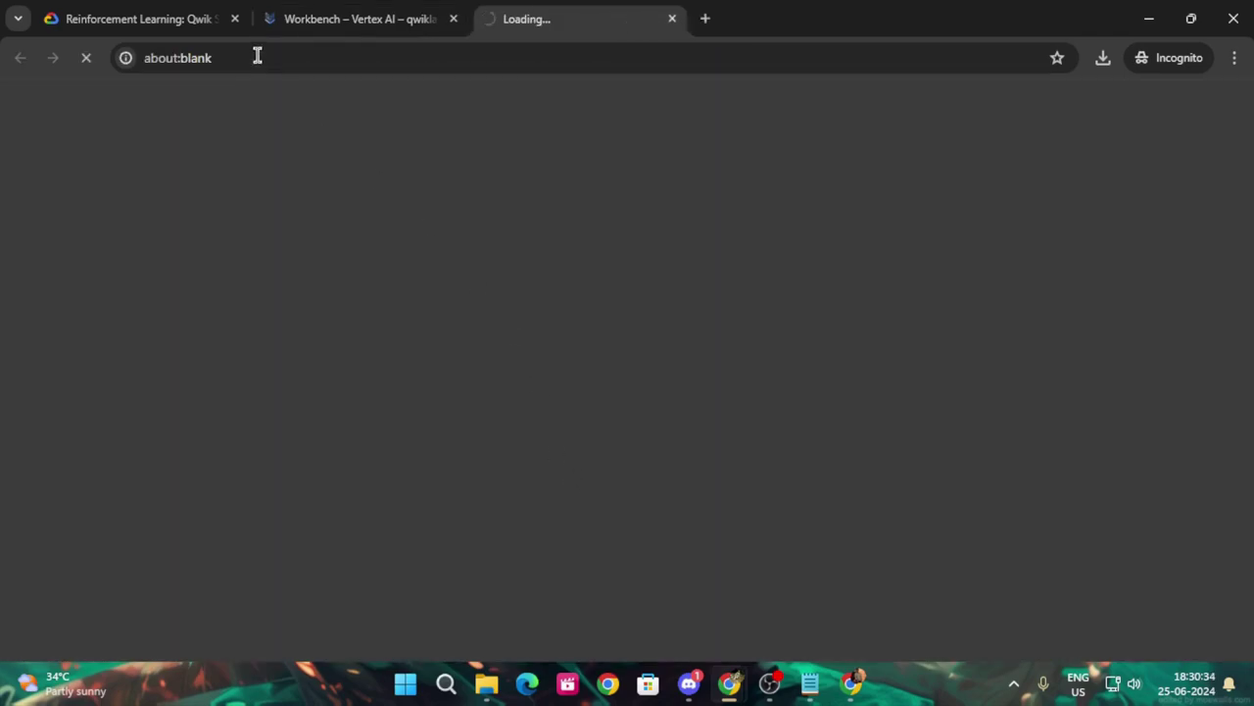
# Step: Copy the git clone command for the training-data-analyst repository from the Task 4 instructions and return to JupyterLab
pyautogui.click(201, 20)
pyautogui.scroll(-3, 518, 421)
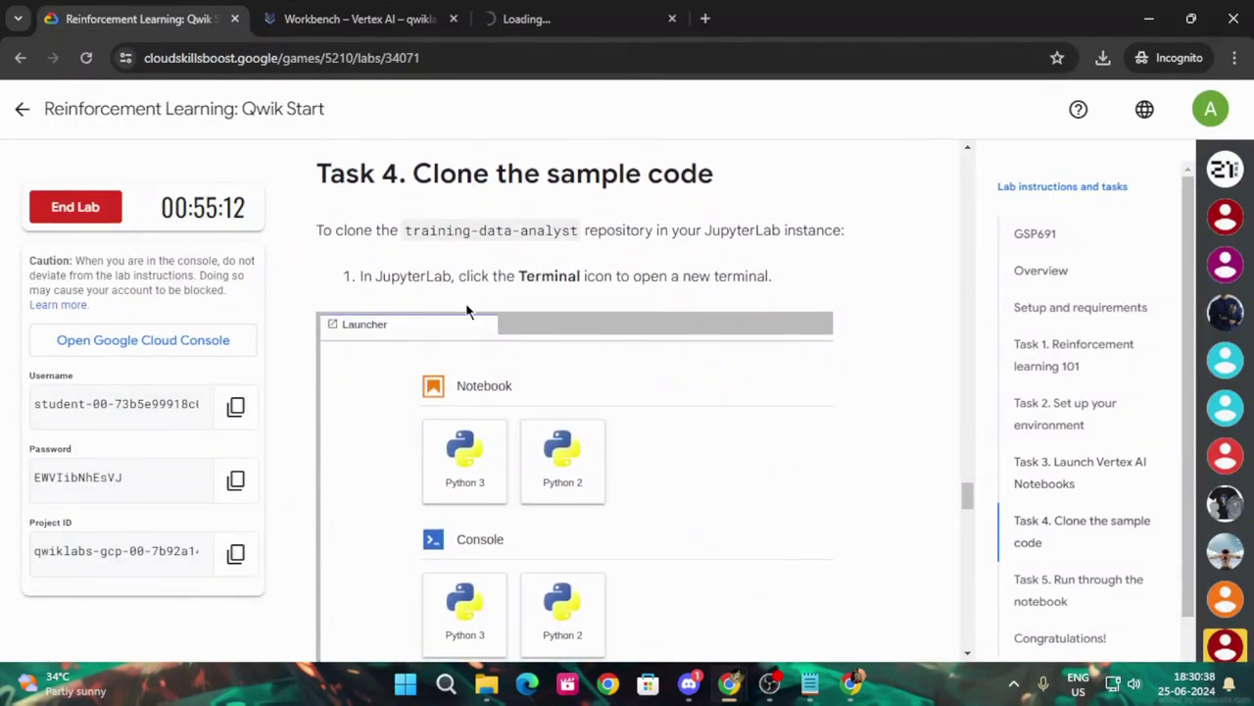
pyautogui.scroll(-6, 467, 306)
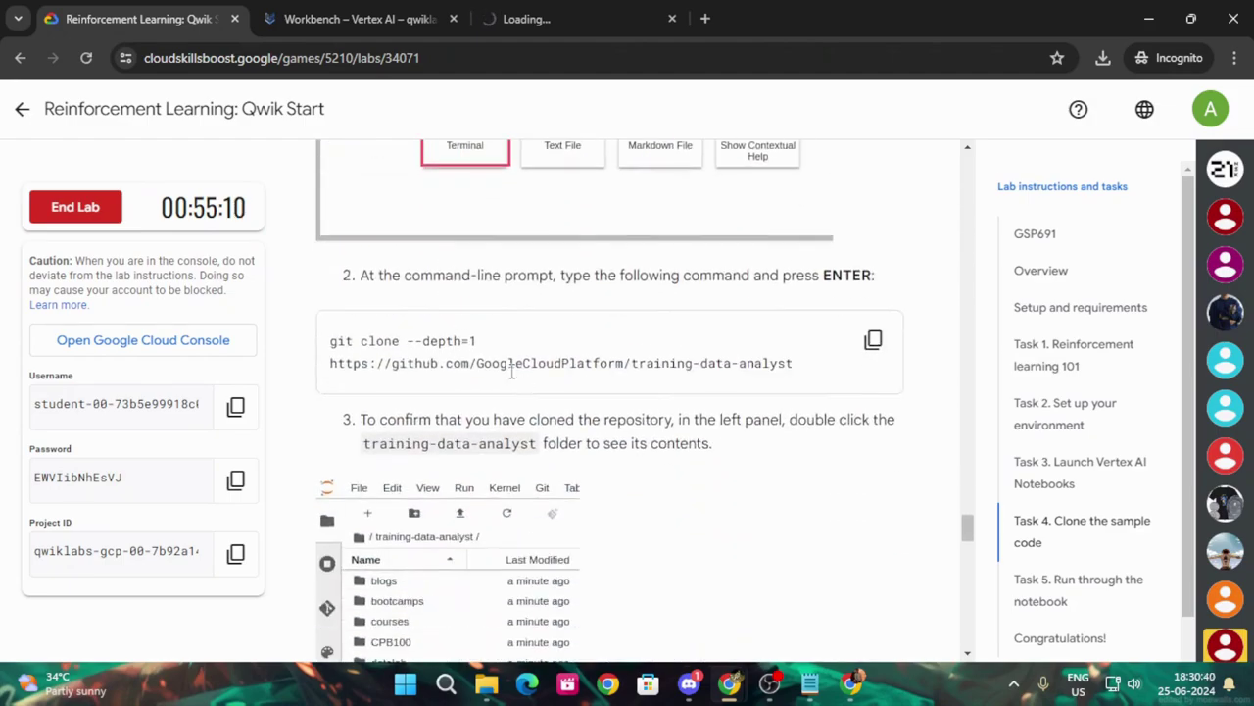
pyautogui.click(873, 340)
pyautogui.click(527, 18)
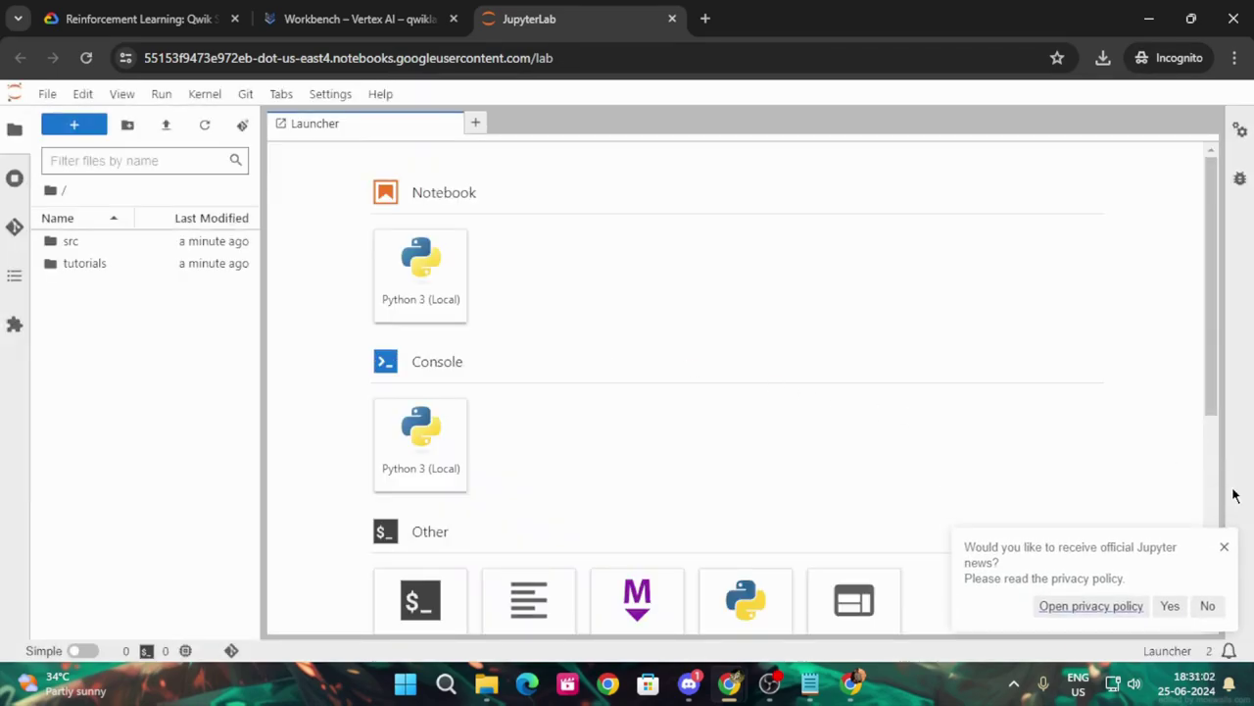
pyautogui.scroll(-2, 585, 331)
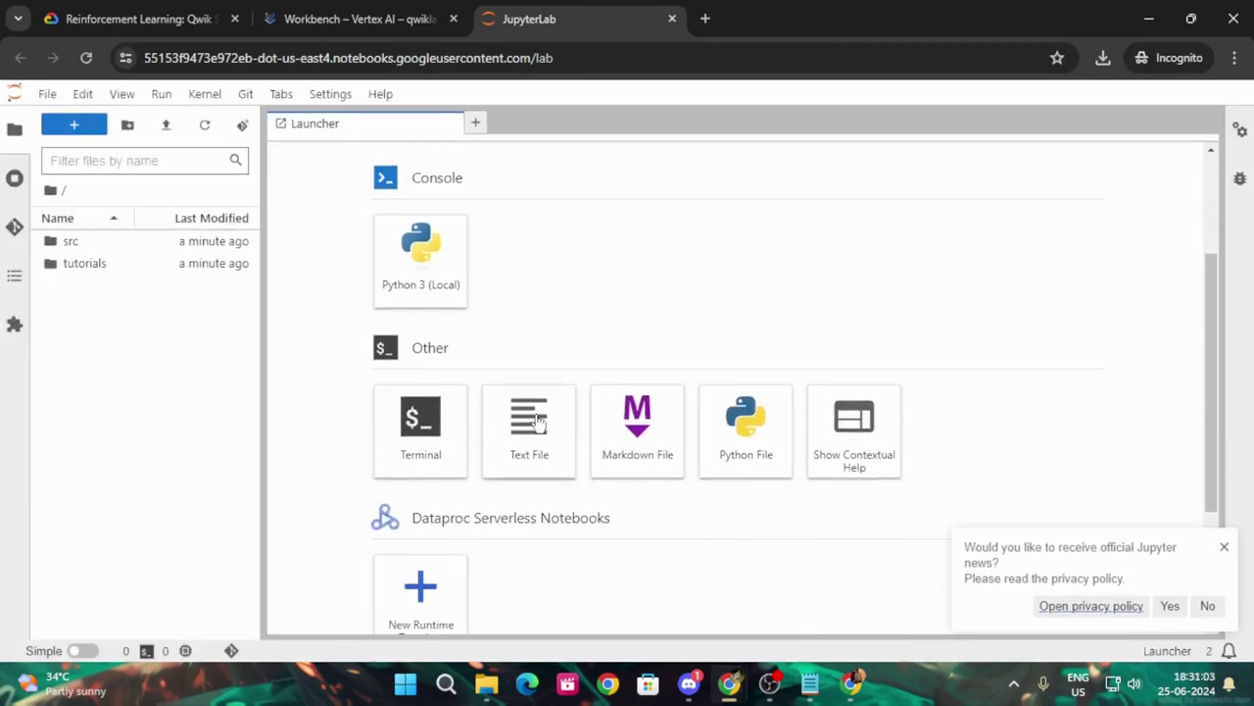
pyautogui.click(418, 446)
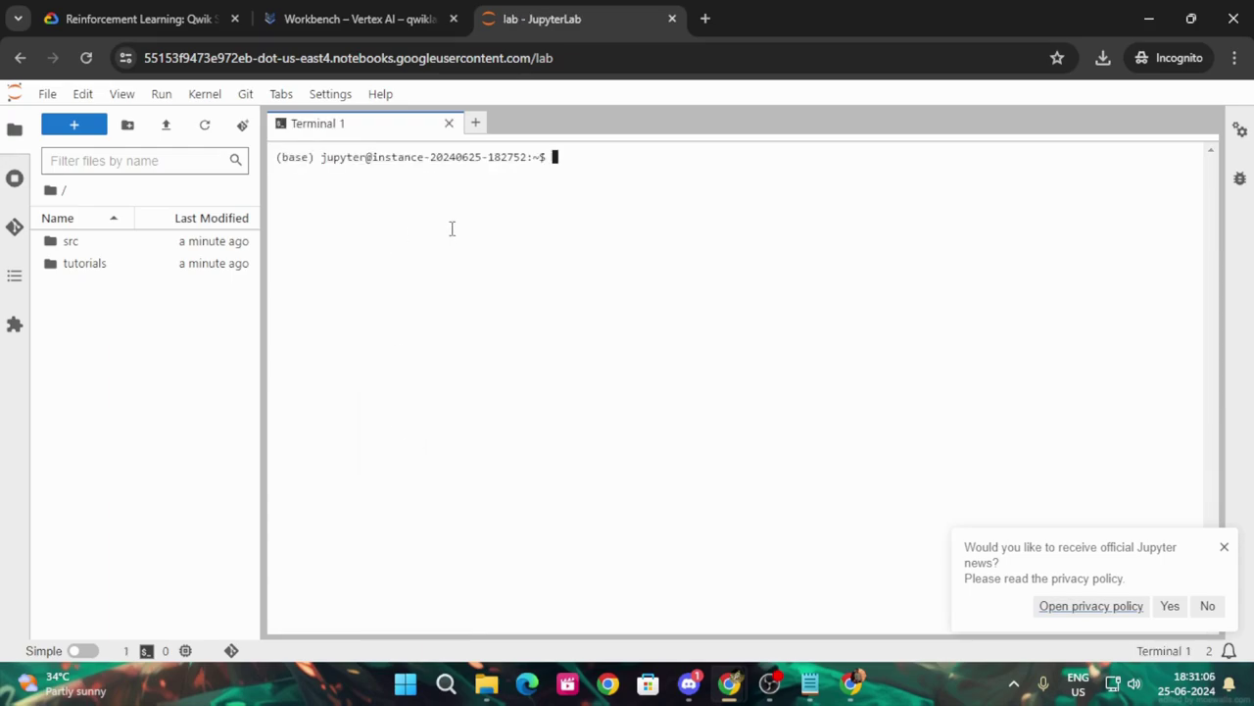
pyautogui.hotkey('ctrl', 'v')
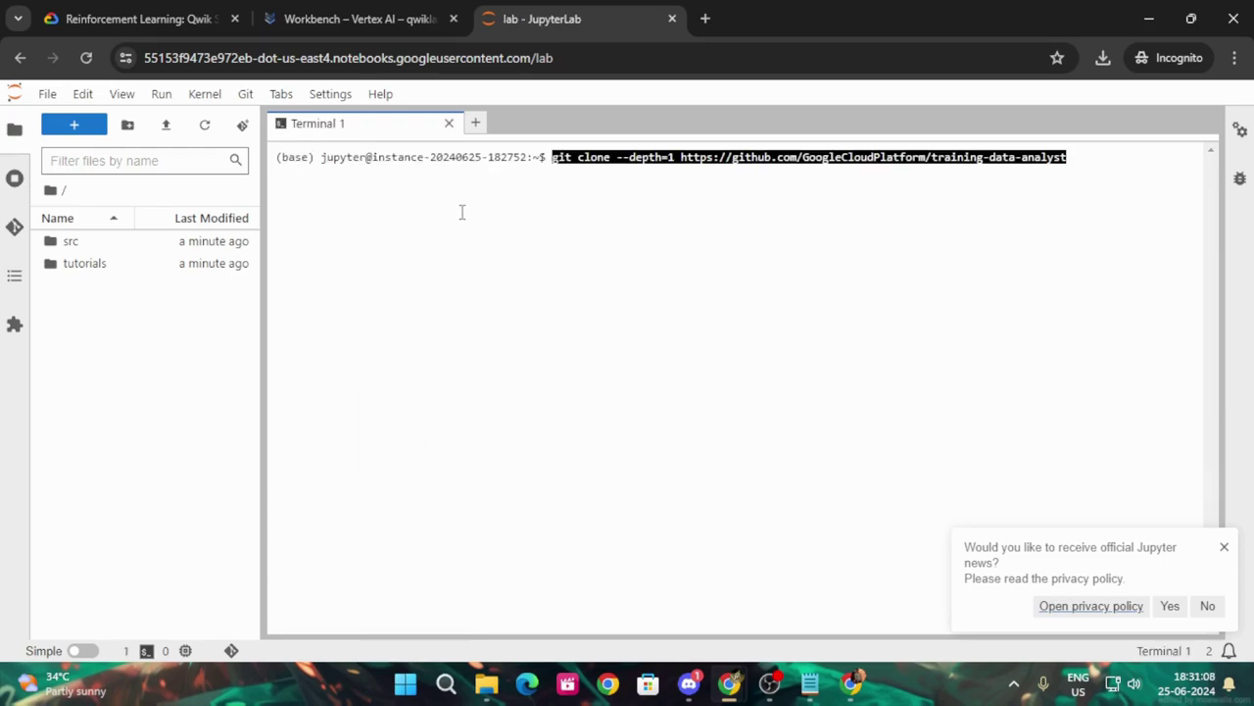
pyautogui.press('Return')
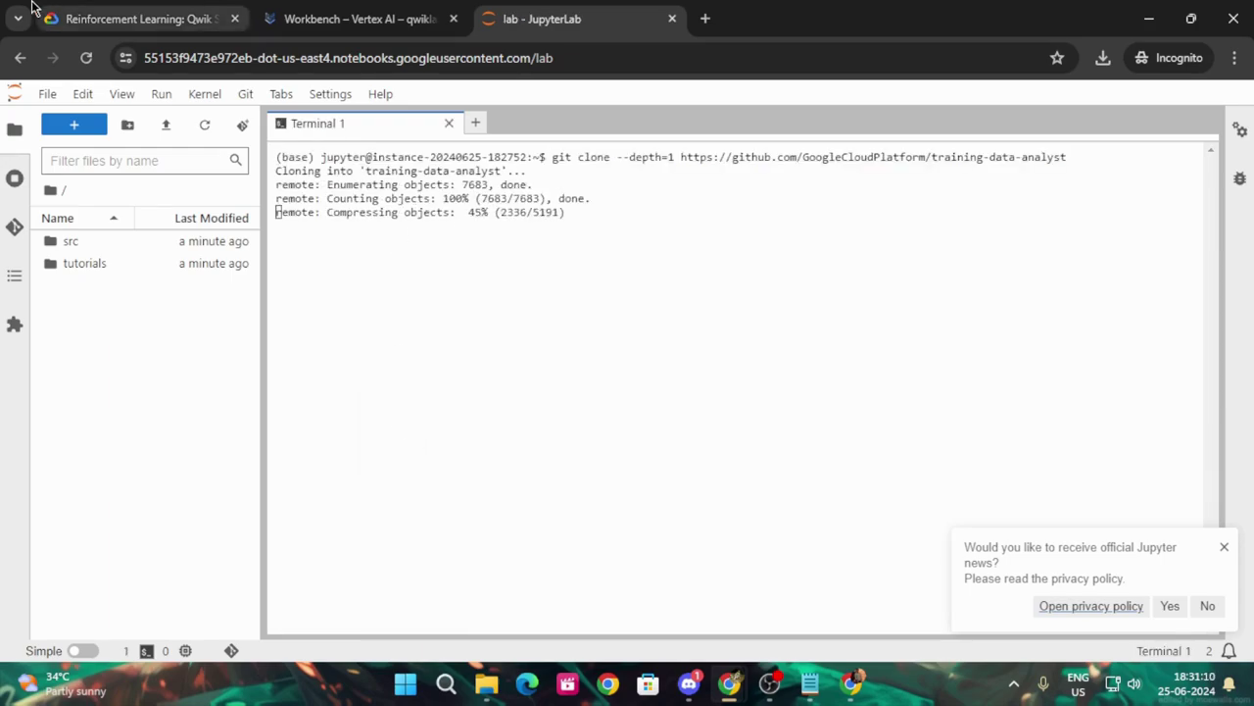
# Step: Run the lab's progress check for cloning the sample code and look at the clone's progress in the JupyterLab terminal
pyautogui.click(138, 19)
pyautogui.scroll(-5, 578, 440)
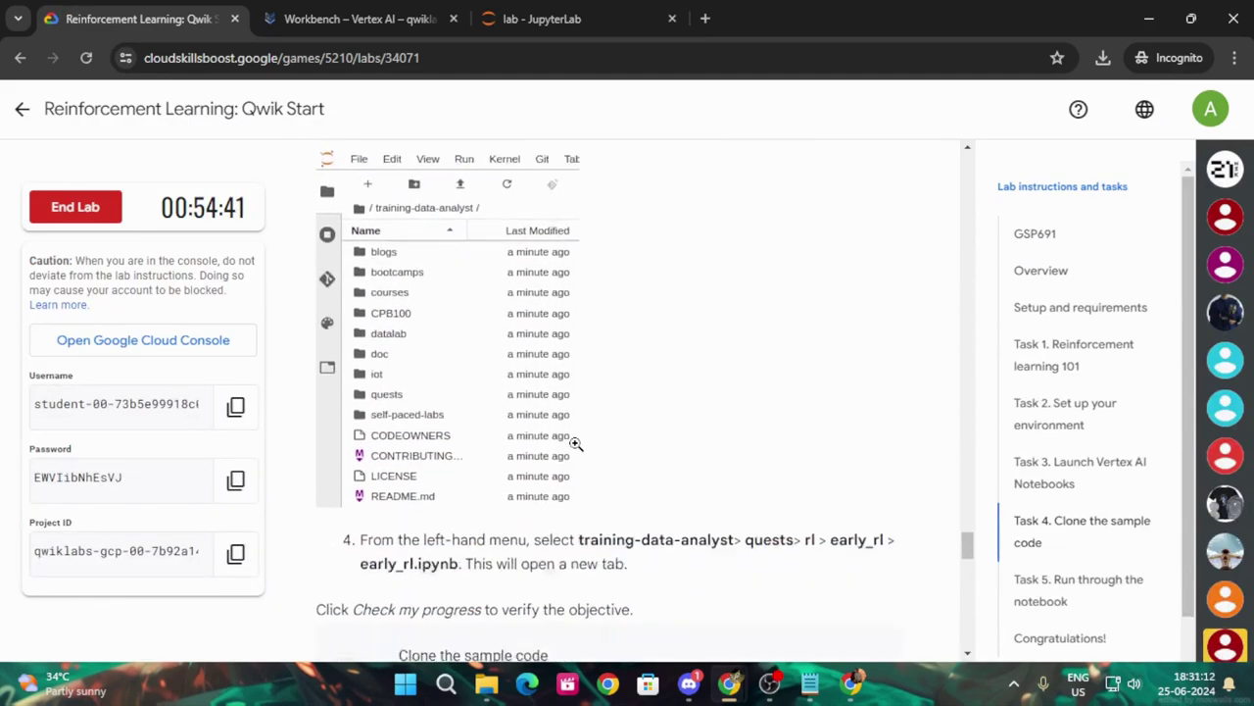
pyautogui.click(524, 480)
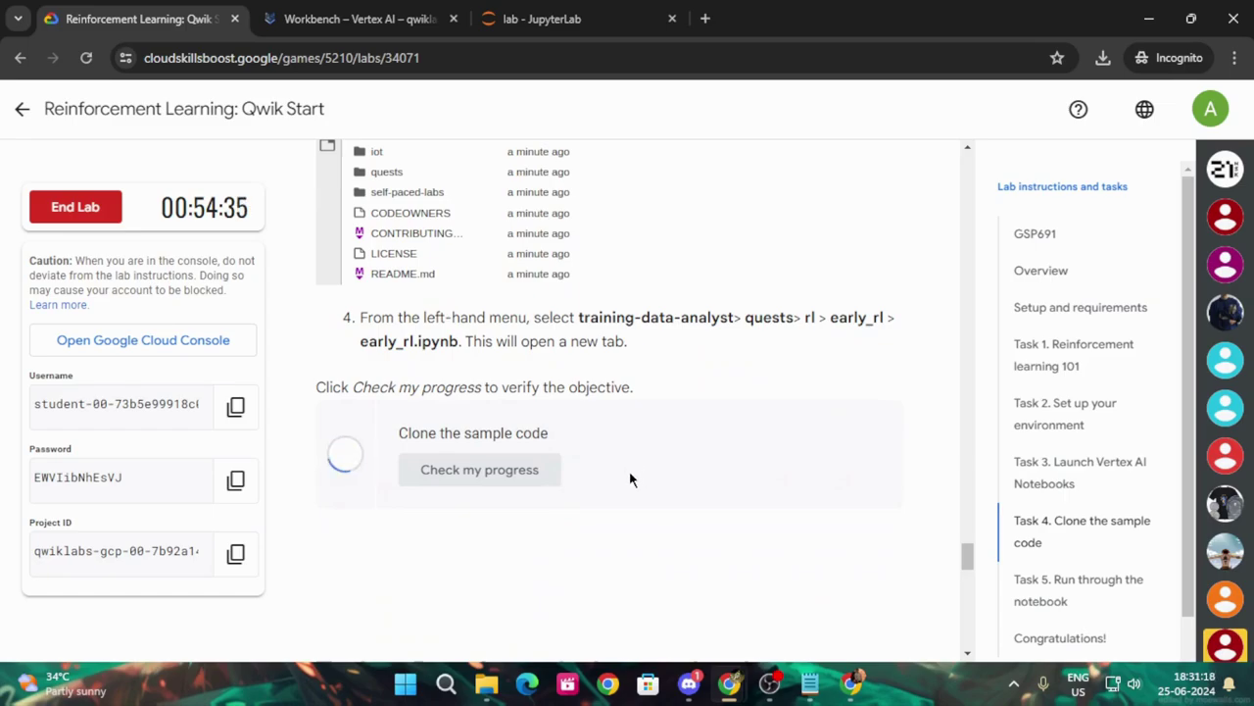
pyautogui.click(563, 10)
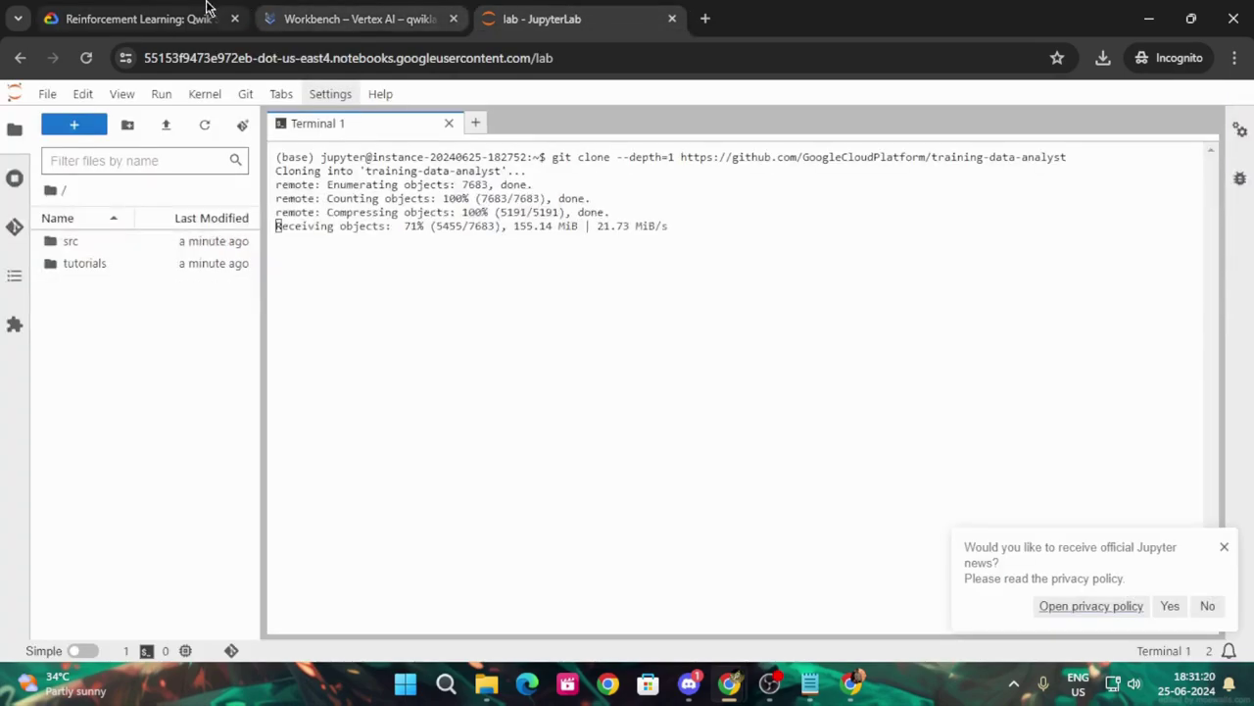
# Step: Return to the lab page and read the Task 5 instructions for running through the notebook
pyautogui.click(206, 12)
pyautogui.scroll(-3, 527, 418)
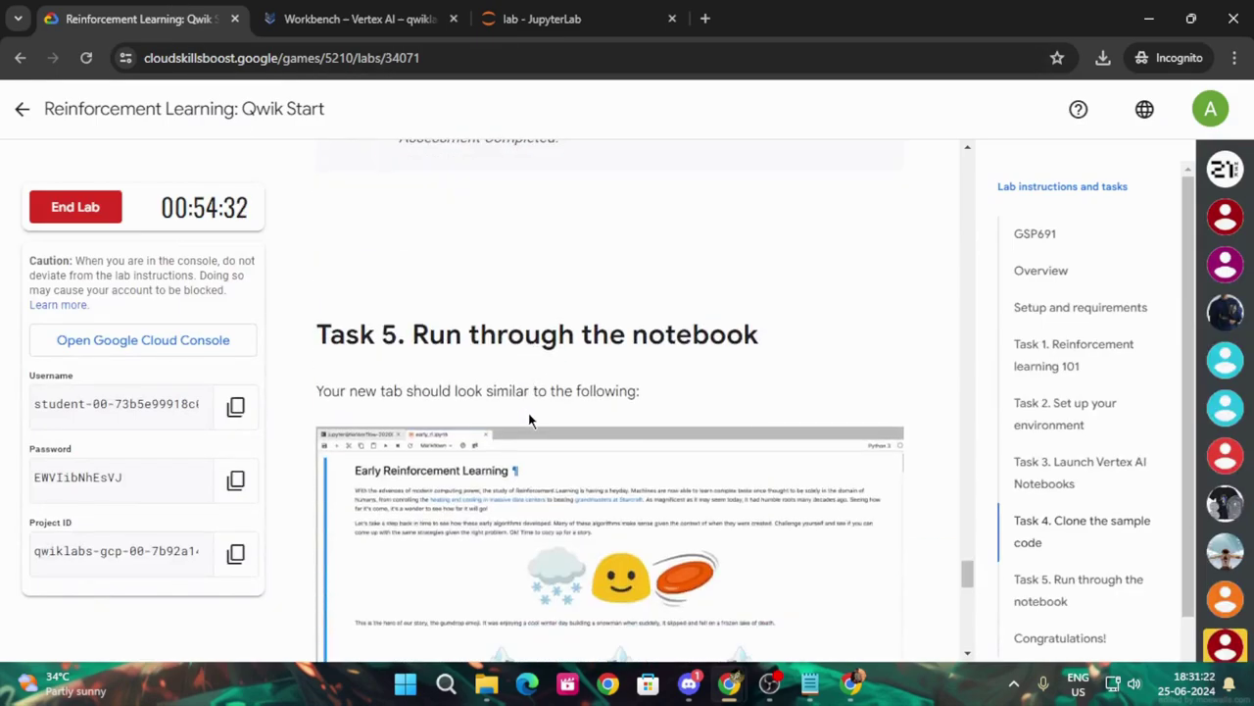
pyautogui.scroll(-2, 532, 412)
pyautogui.scroll(-7, 541, 399)
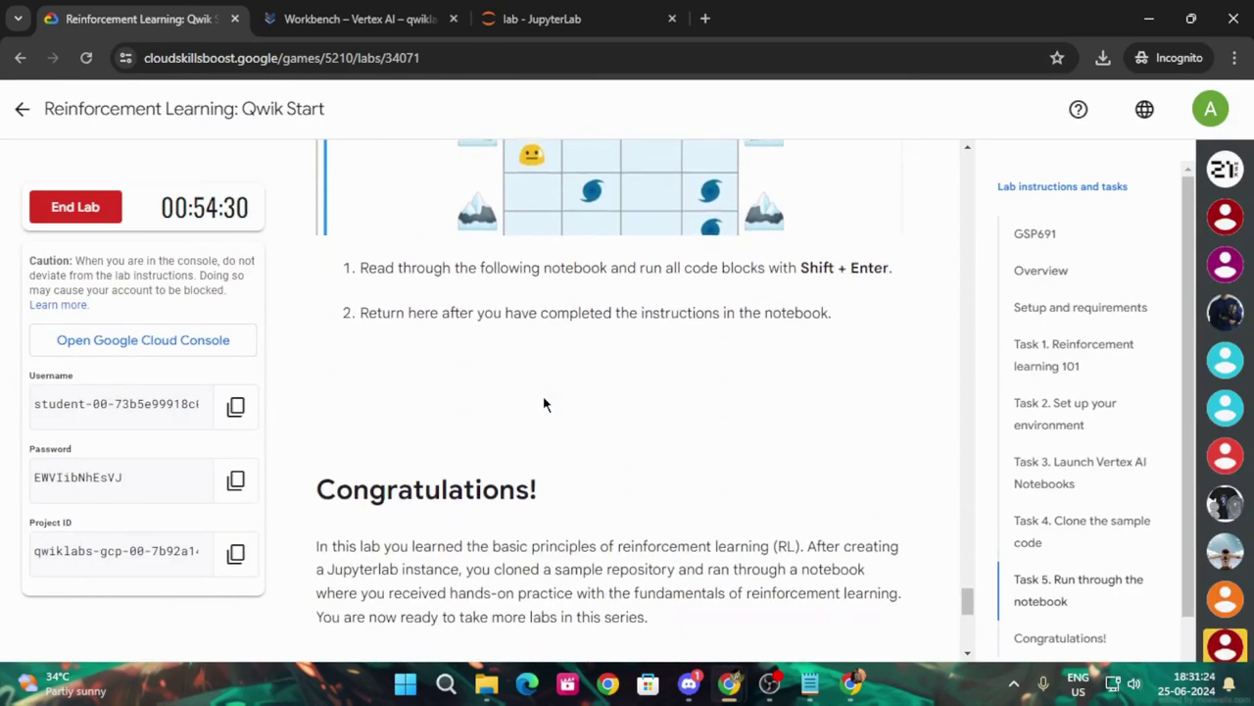
# Step: Review the clone-the-sample-code progress check on the lab page and look at the repository clone's progress in the JupyterLab terminal
pyautogui.scroll(6, 536, 411)
pyautogui.scroll(5, 536, 411)
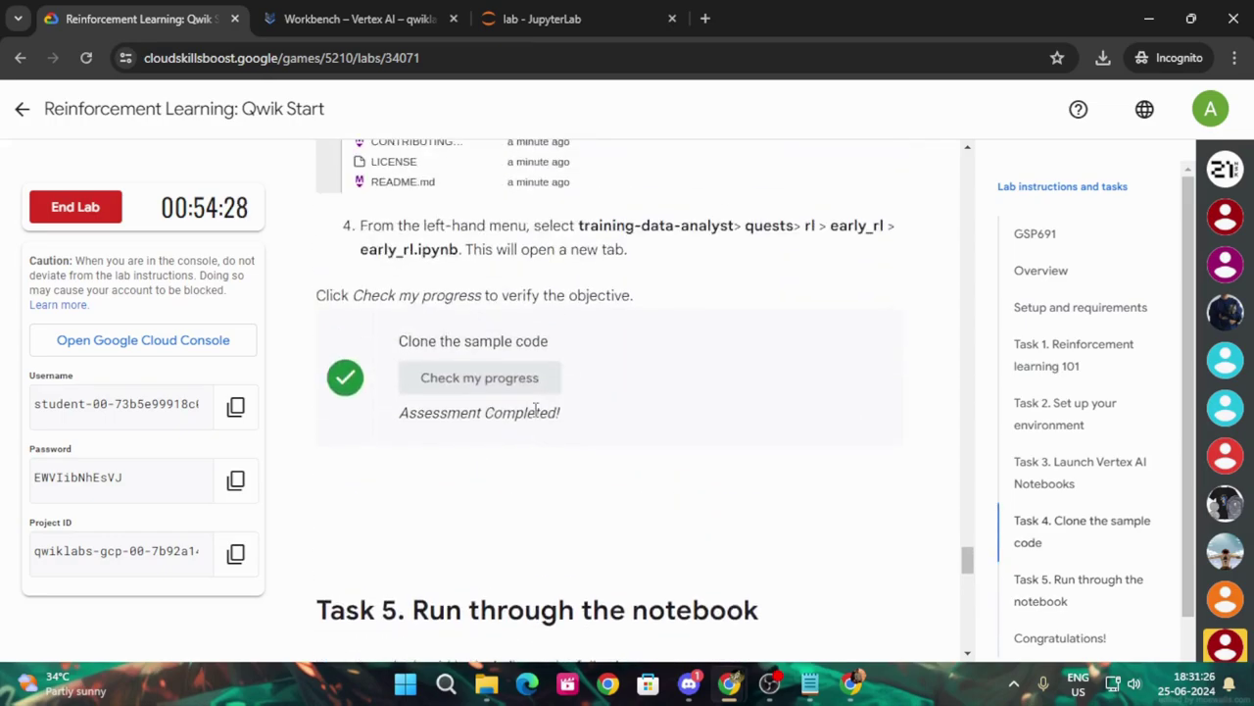
pyautogui.scroll(-2, 536, 410)
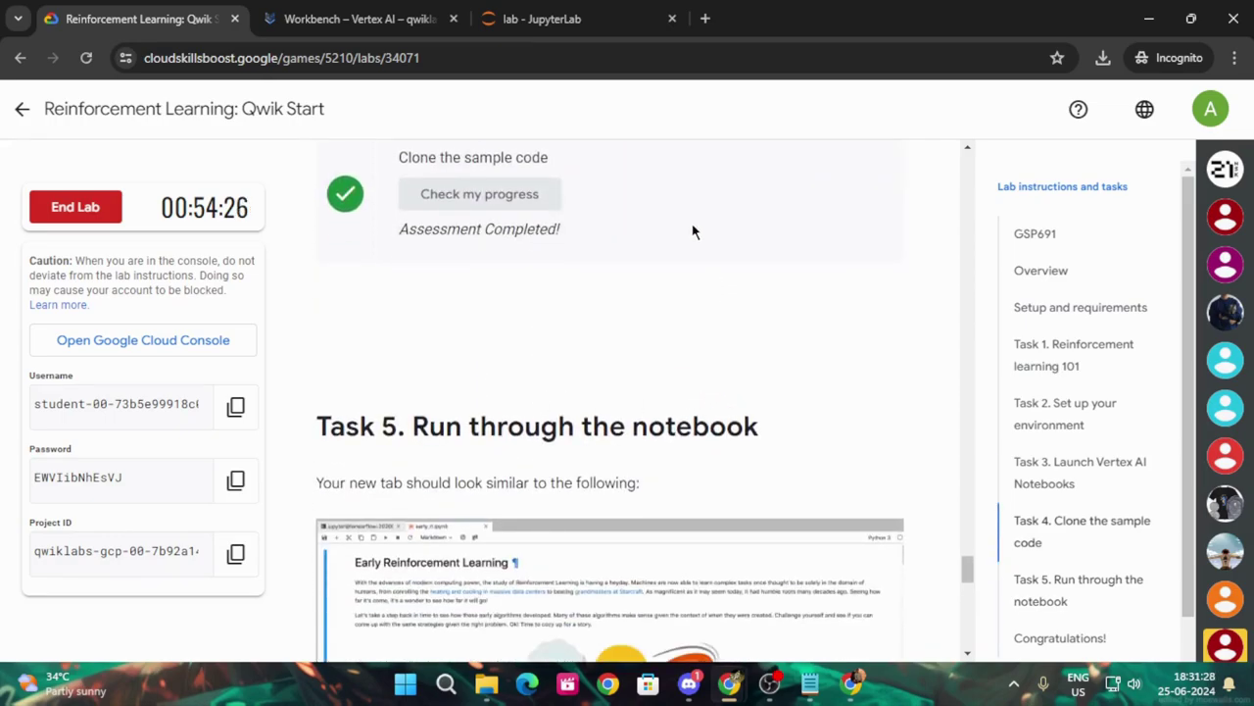
pyautogui.click(567, 13)
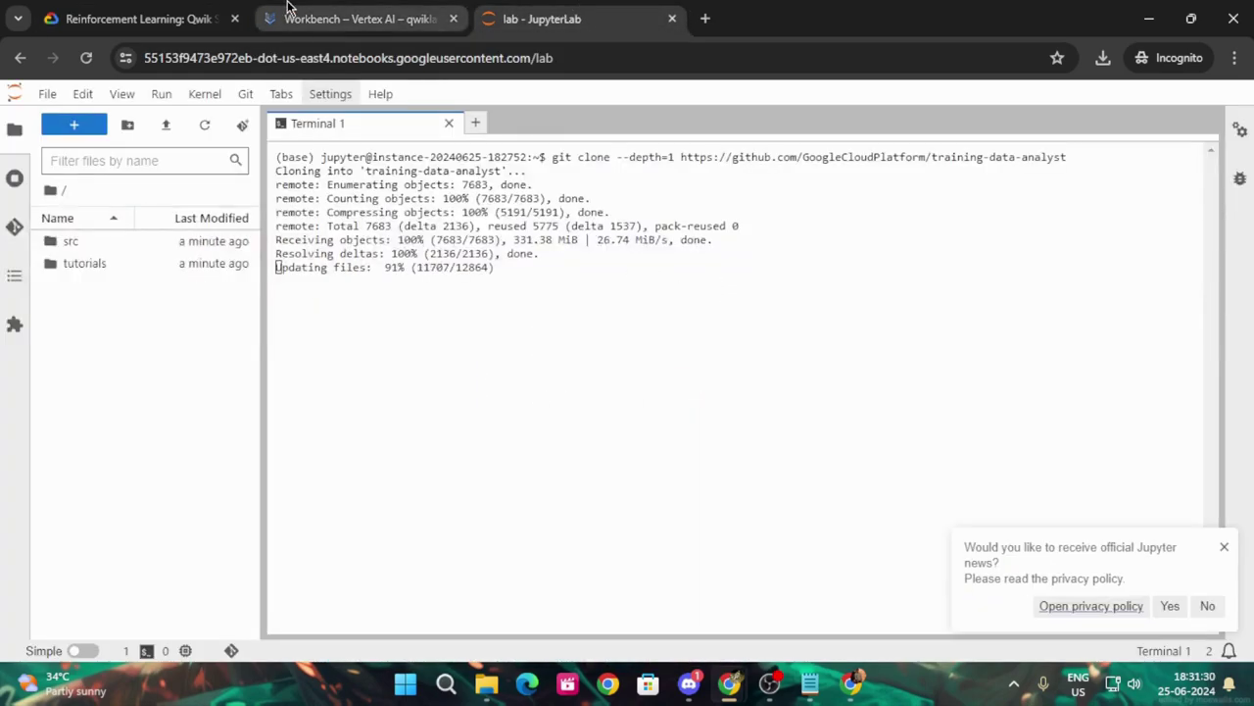
pyautogui.click(292, 10)
pyautogui.click(588, 9)
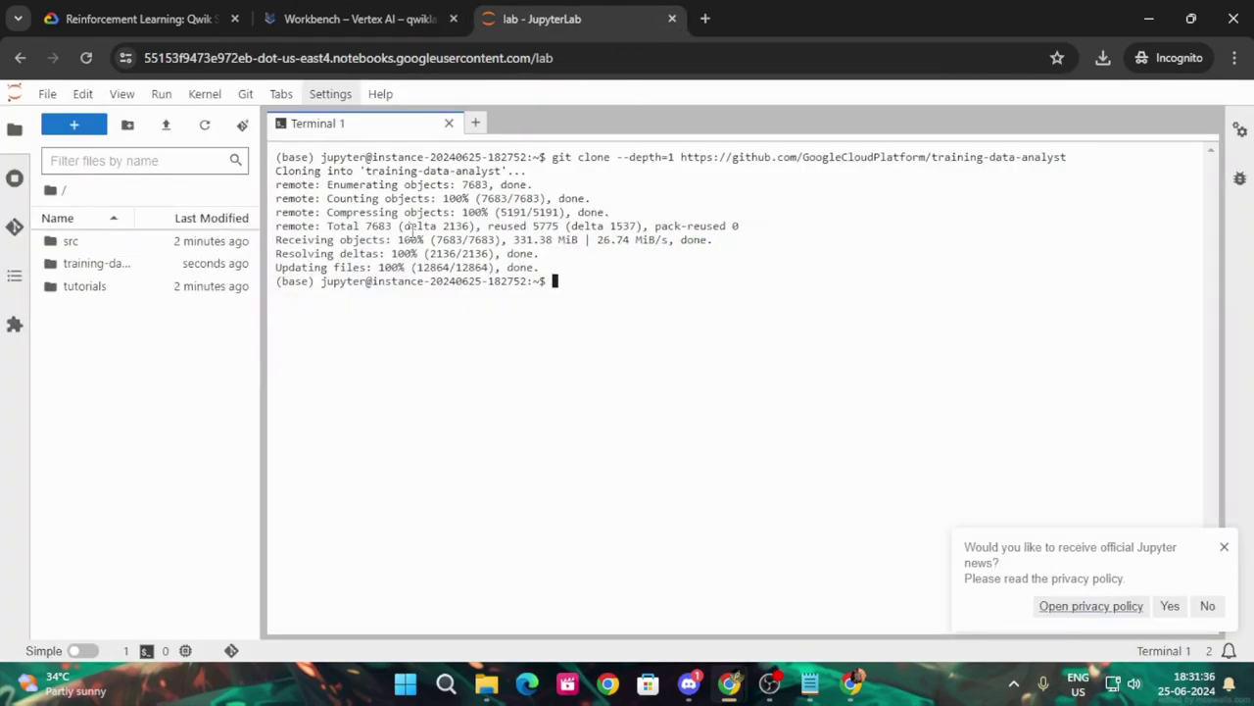
# Step: Read the Task 5 notebook instructions on the lab page and open the tutorials folder in JupyterLab's file browser
pyautogui.click(122, 13)
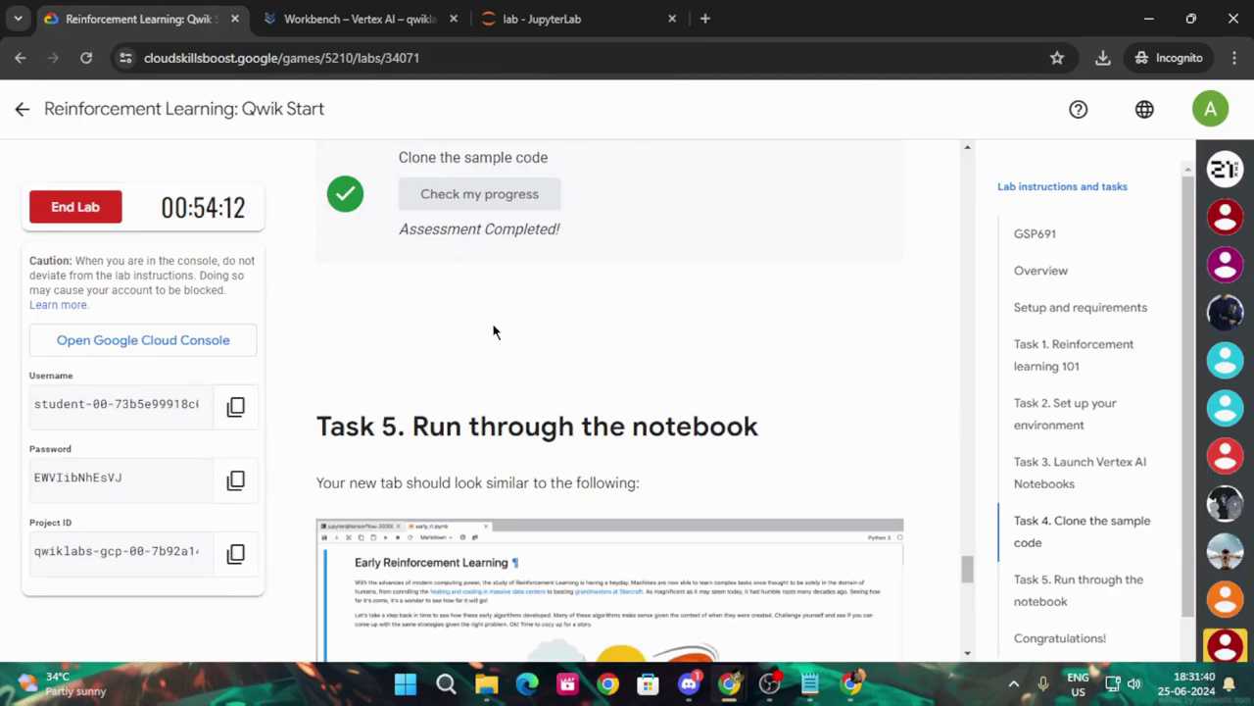
pyautogui.scroll(-1, 494, 331)
pyautogui.scroll(-5, 494, 332)
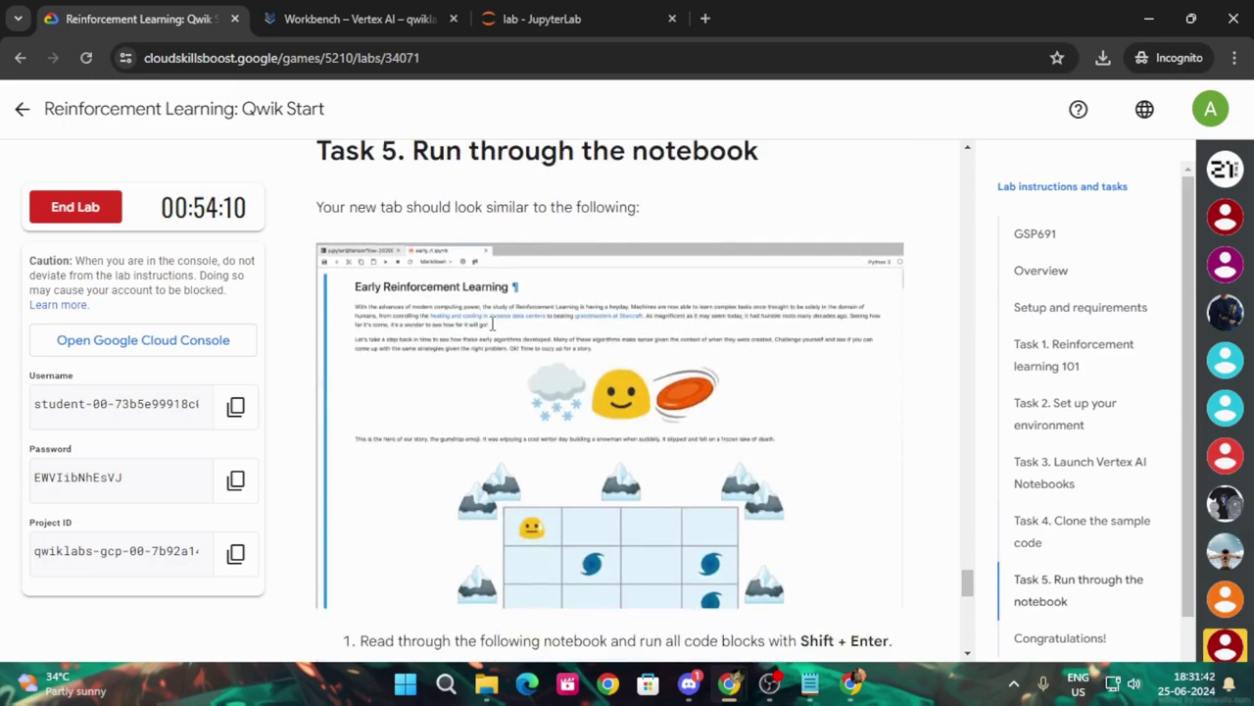
pyautogui.click(527, 8)
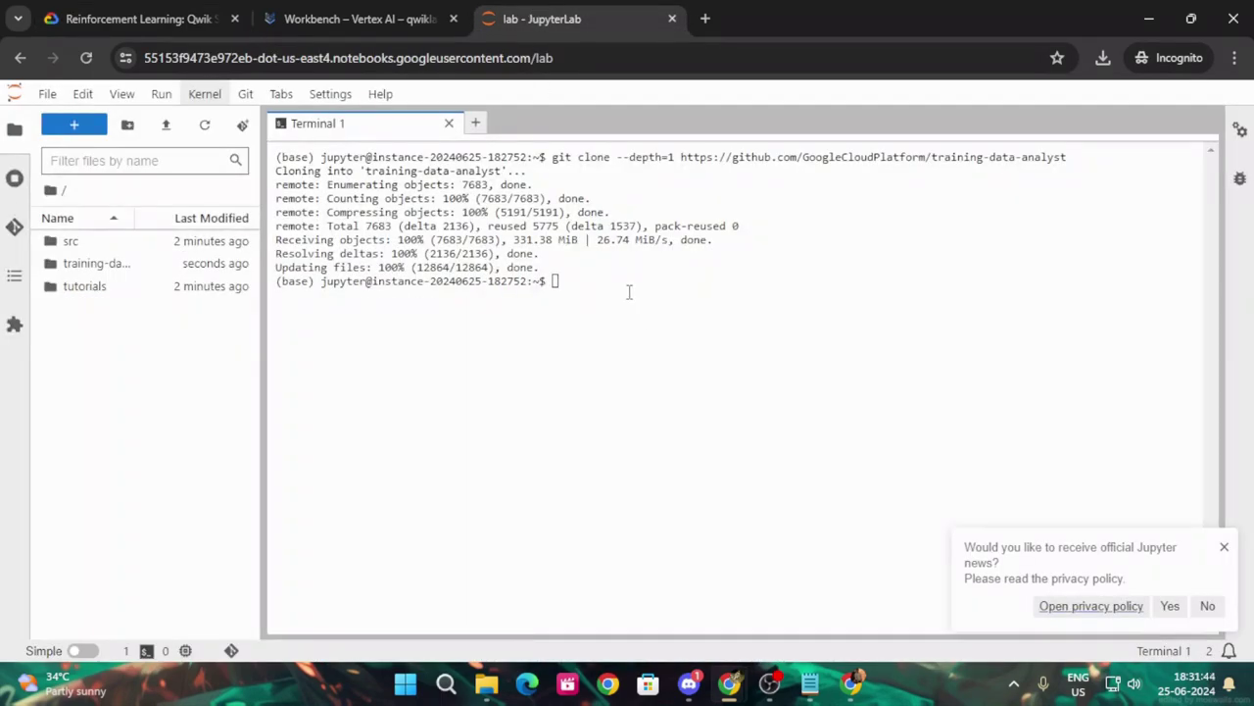
pyautogui.click(121, 292)
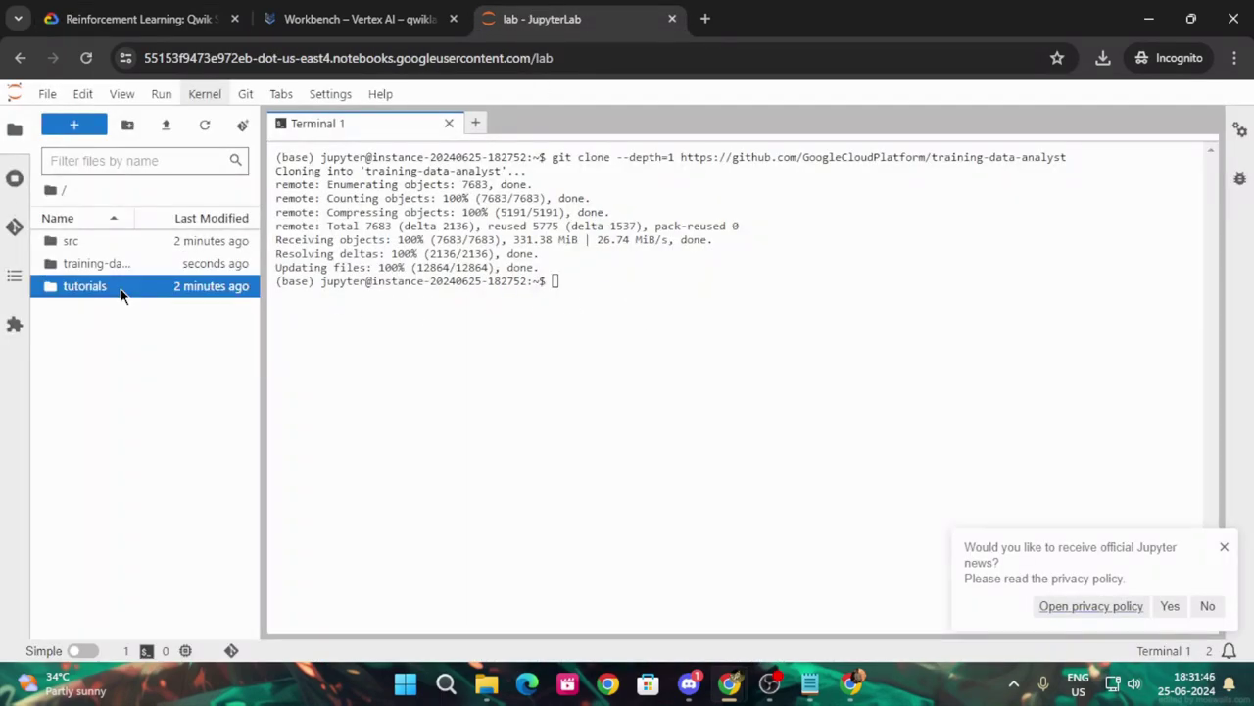
pyautogui.doubleClick(120, 289)
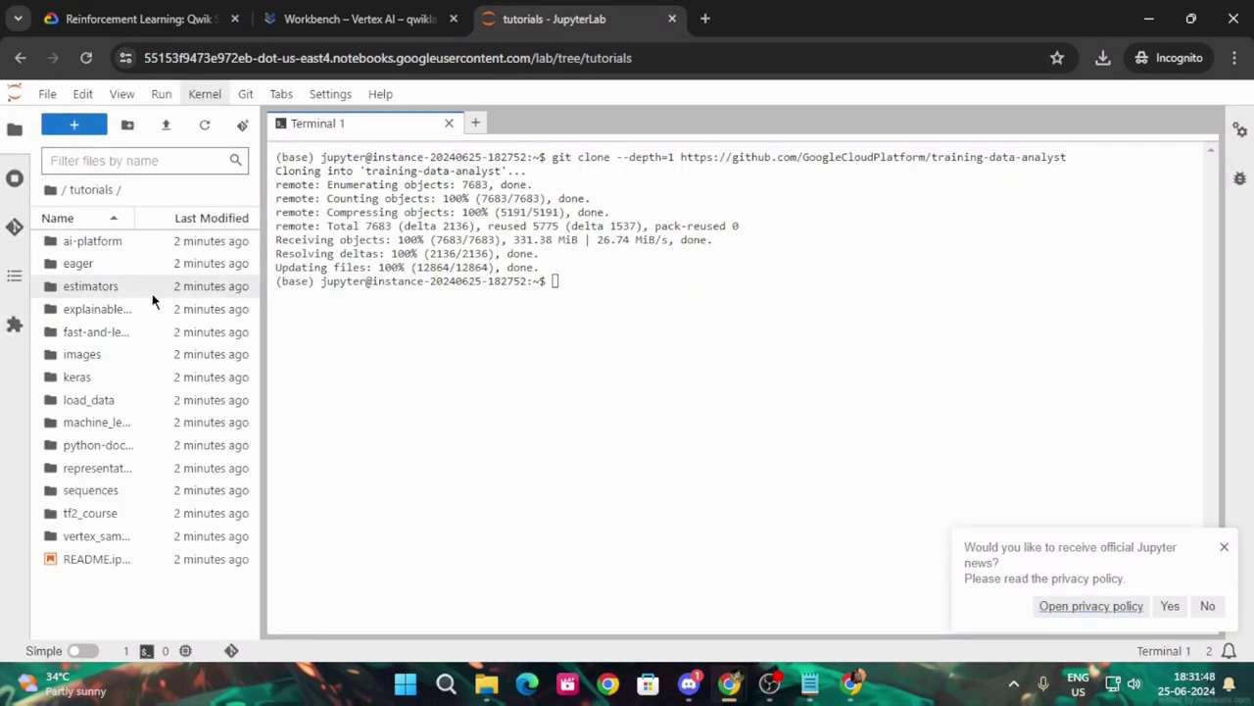
# Step: Go back from the lab to The Arcade June Speedrun page and check the Reinforcement Learning lab's completion status under Skills Dash
pyautogui.click(137, 19)
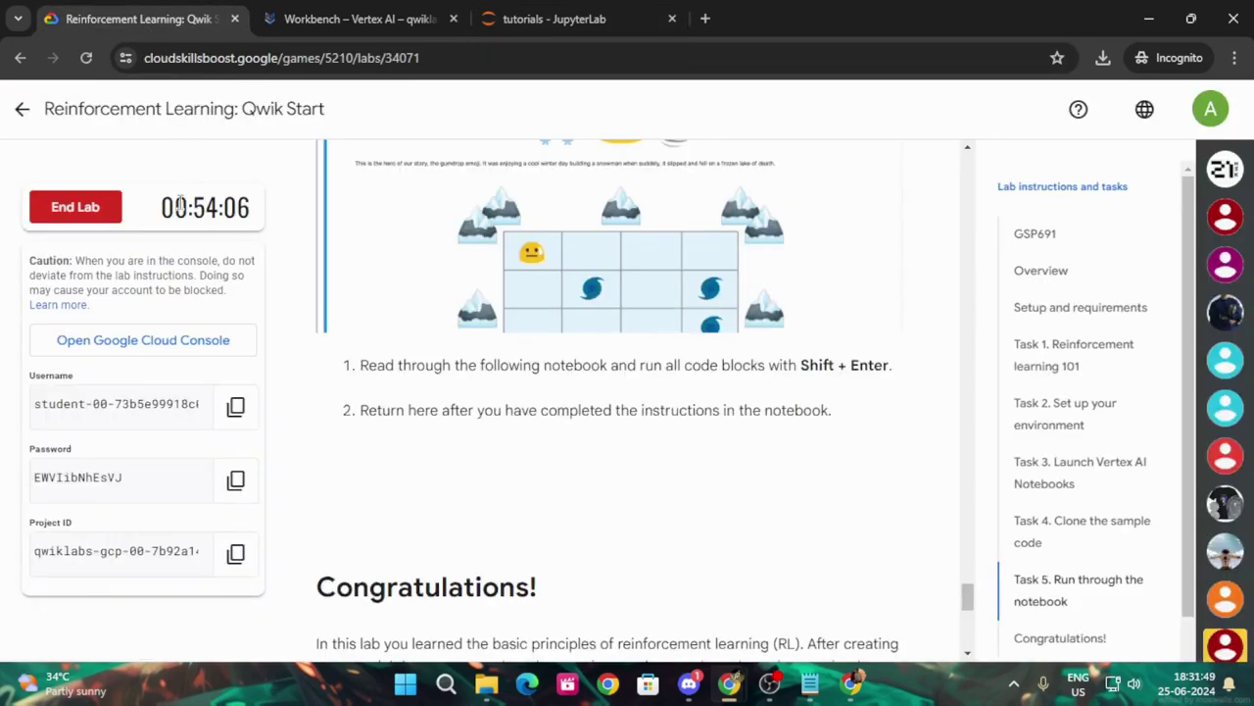
pyautogui.click(20, 109)
pyautogui.scroll(-15, 748, 448)
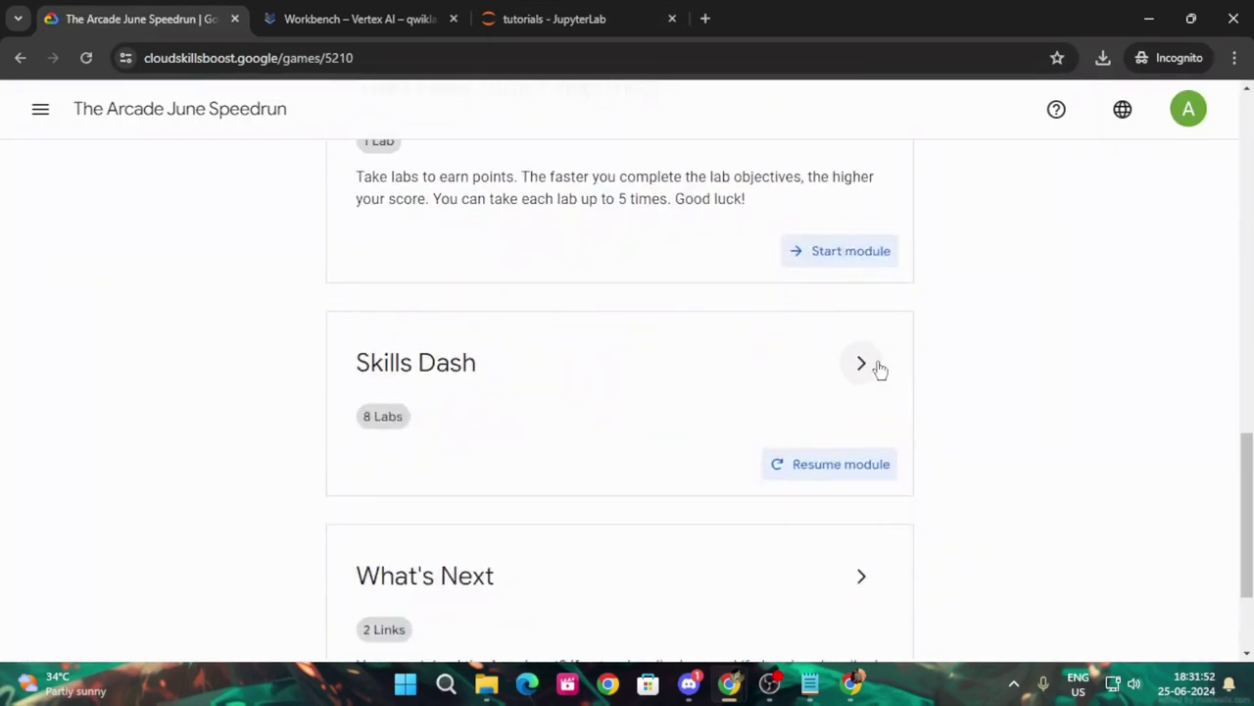
pyautogui.click(868, 363)
pyautogui.scroll(-7, 747, 421)
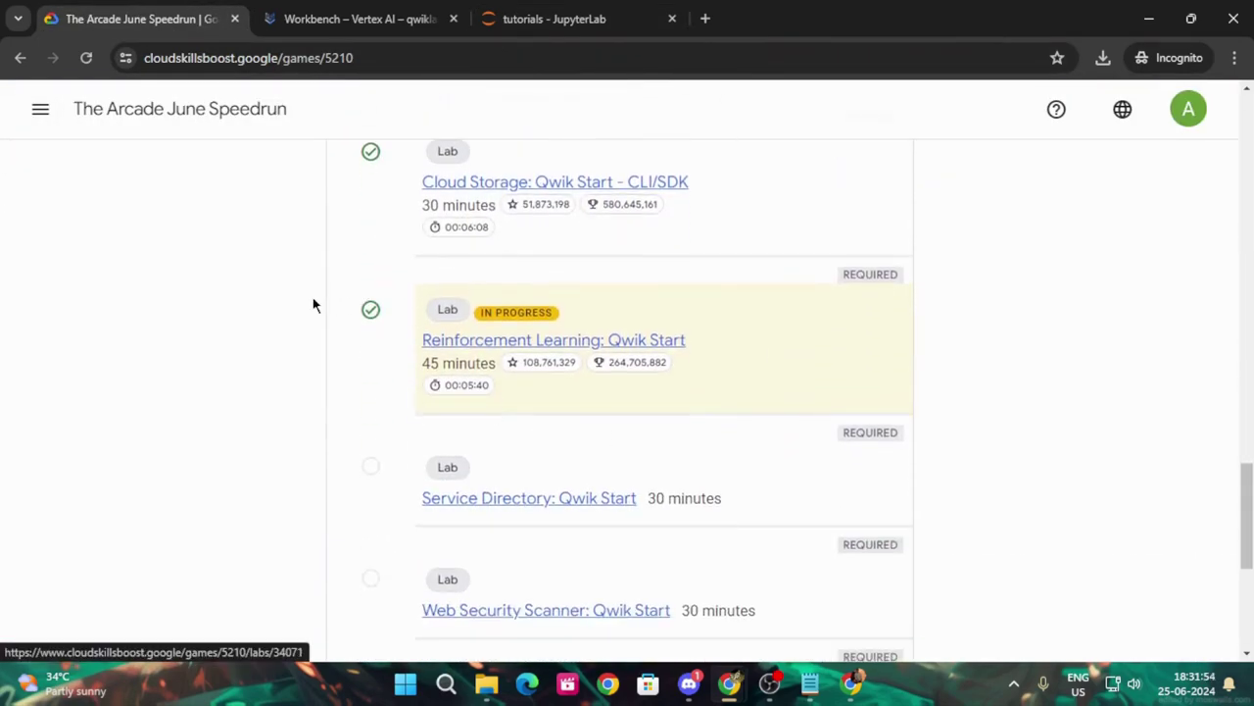